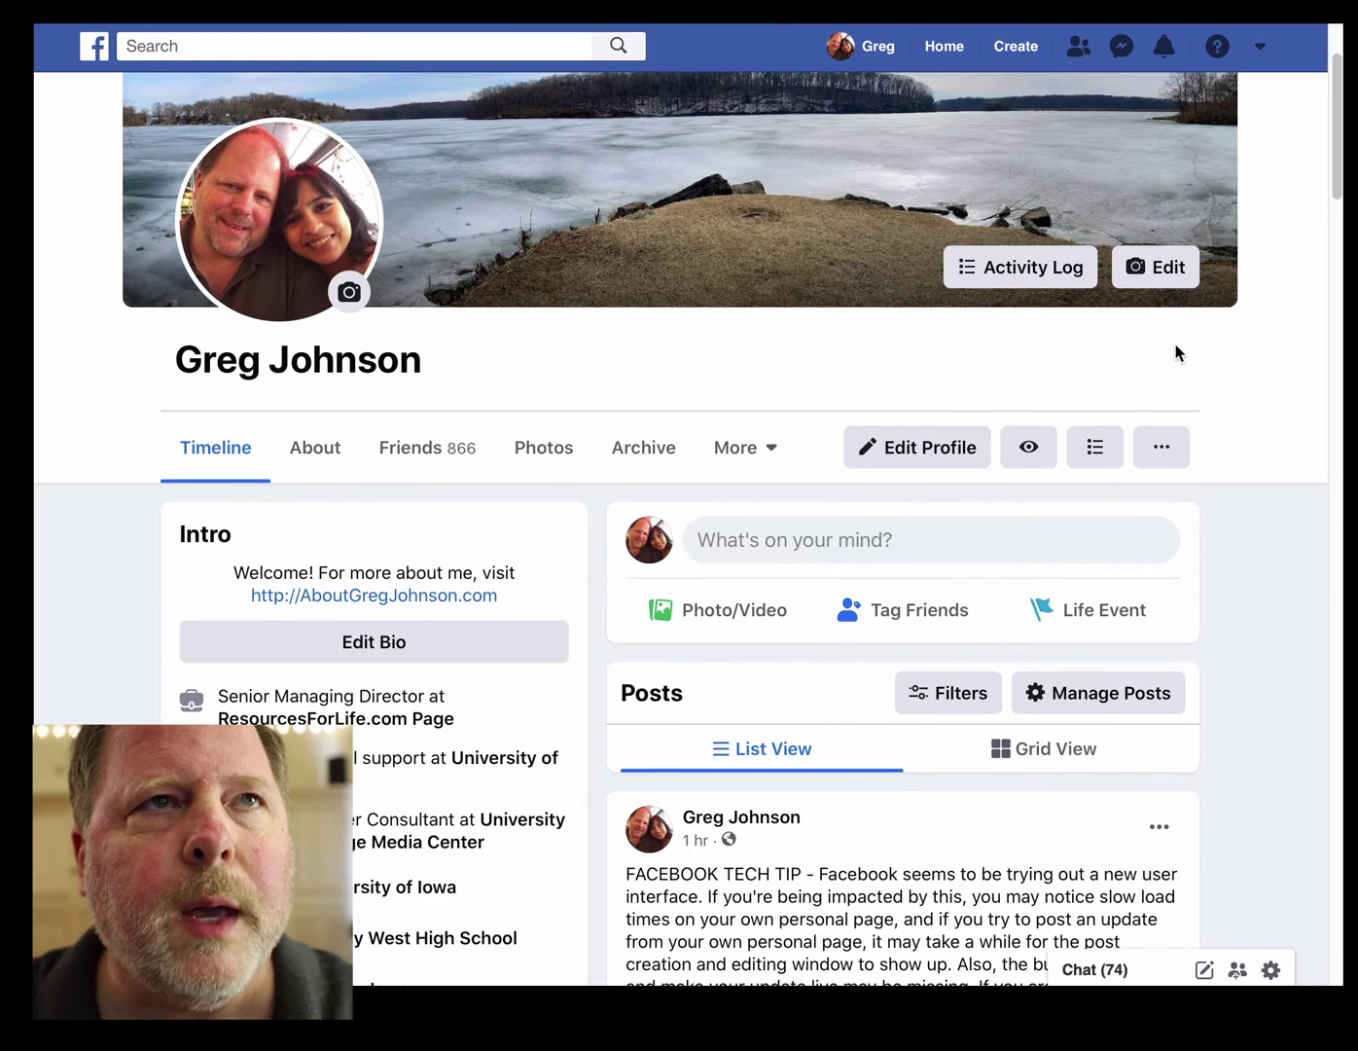
Expand the "FACEBOOK TECH TIP" post on the timeline and copy its full text
scroll(1176, 352, down, 1)
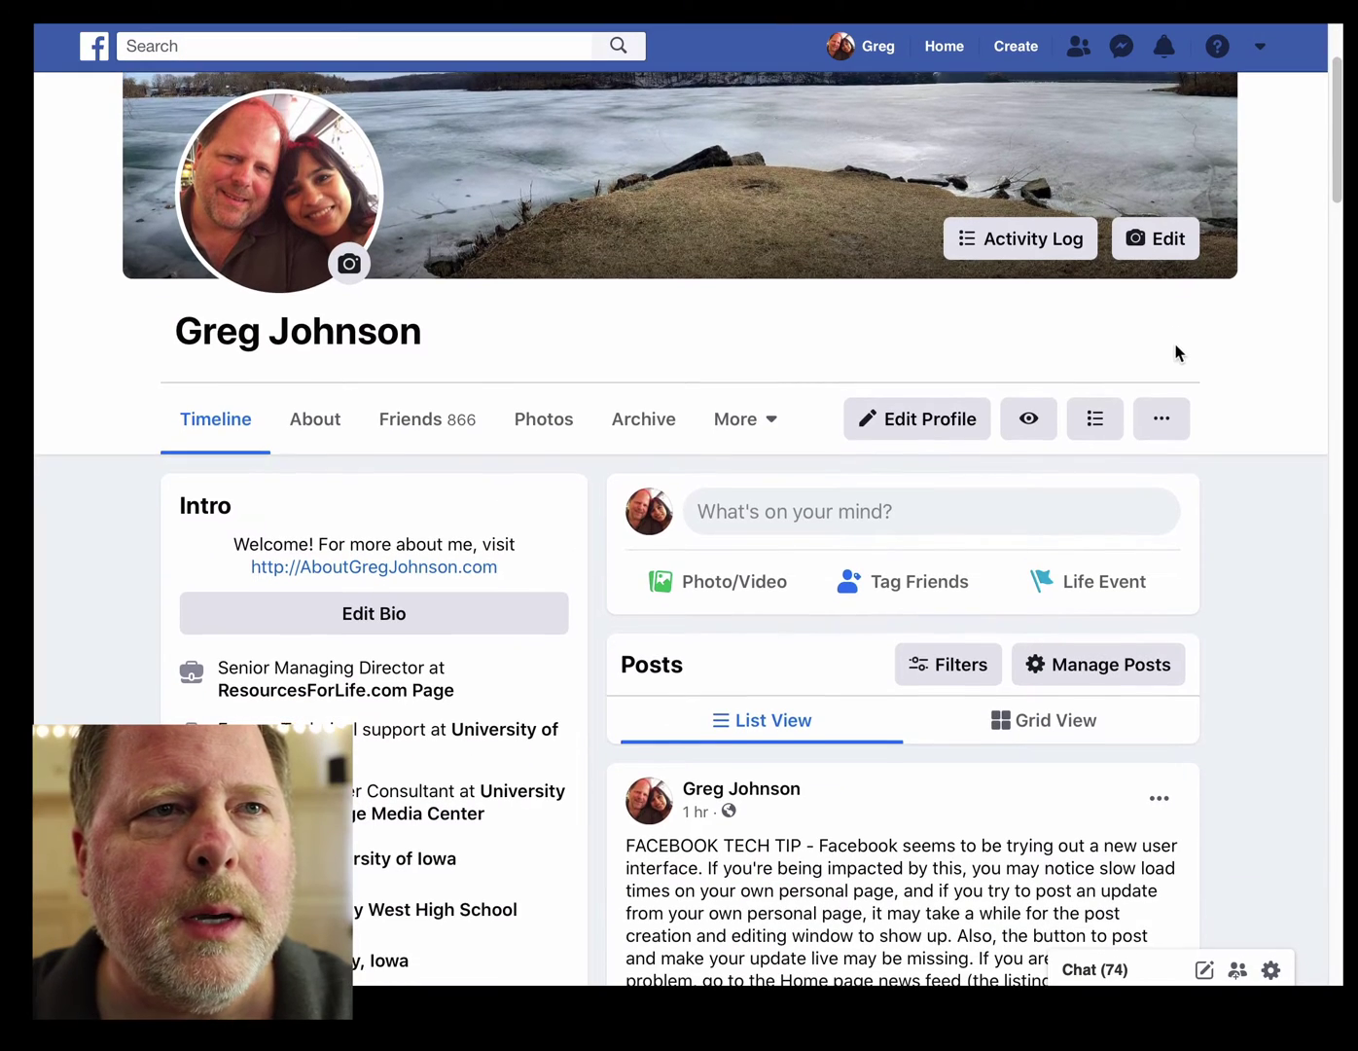
scroll(1174, 351, down, 1)
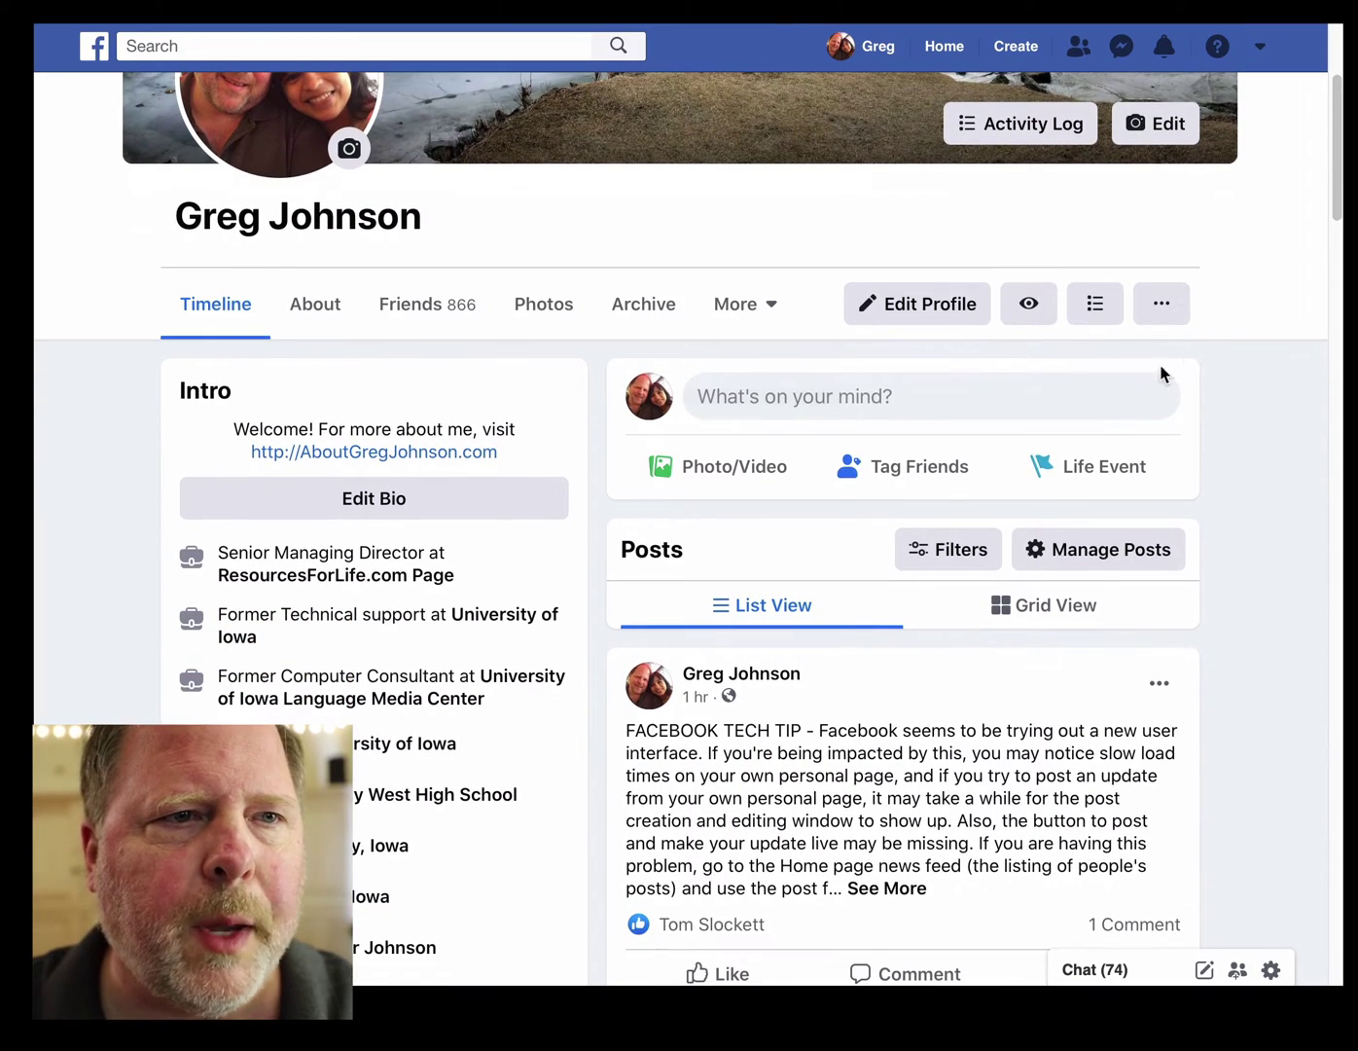
click(881, 888)
scroll(861, 786, down, 1)
scroll(825, 744, up, 2)
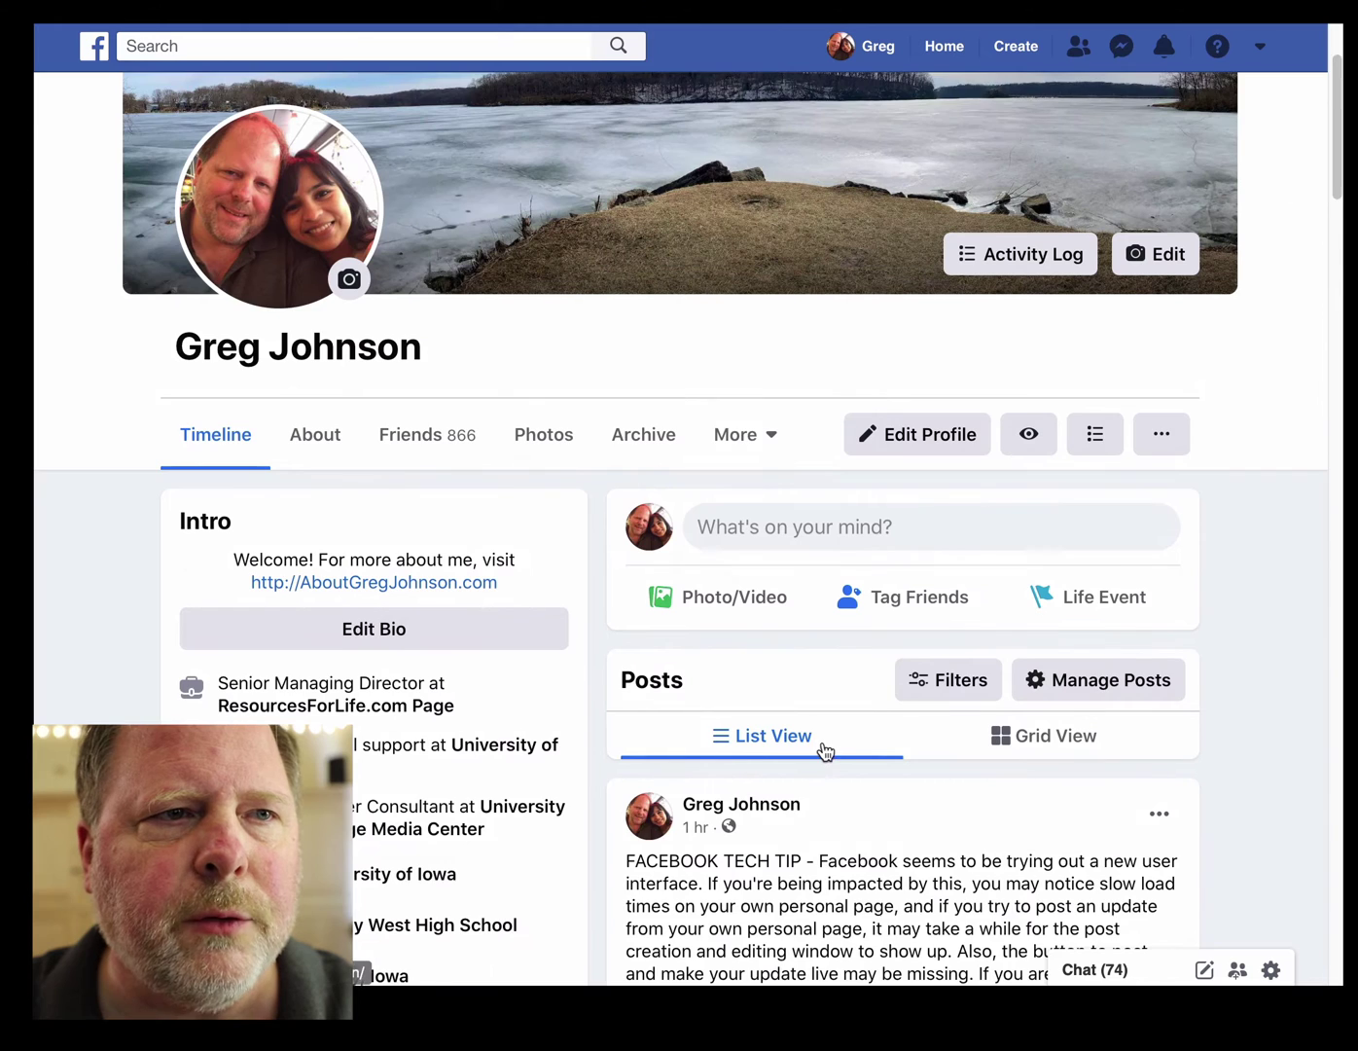
scroll(825, 747, down, 1)
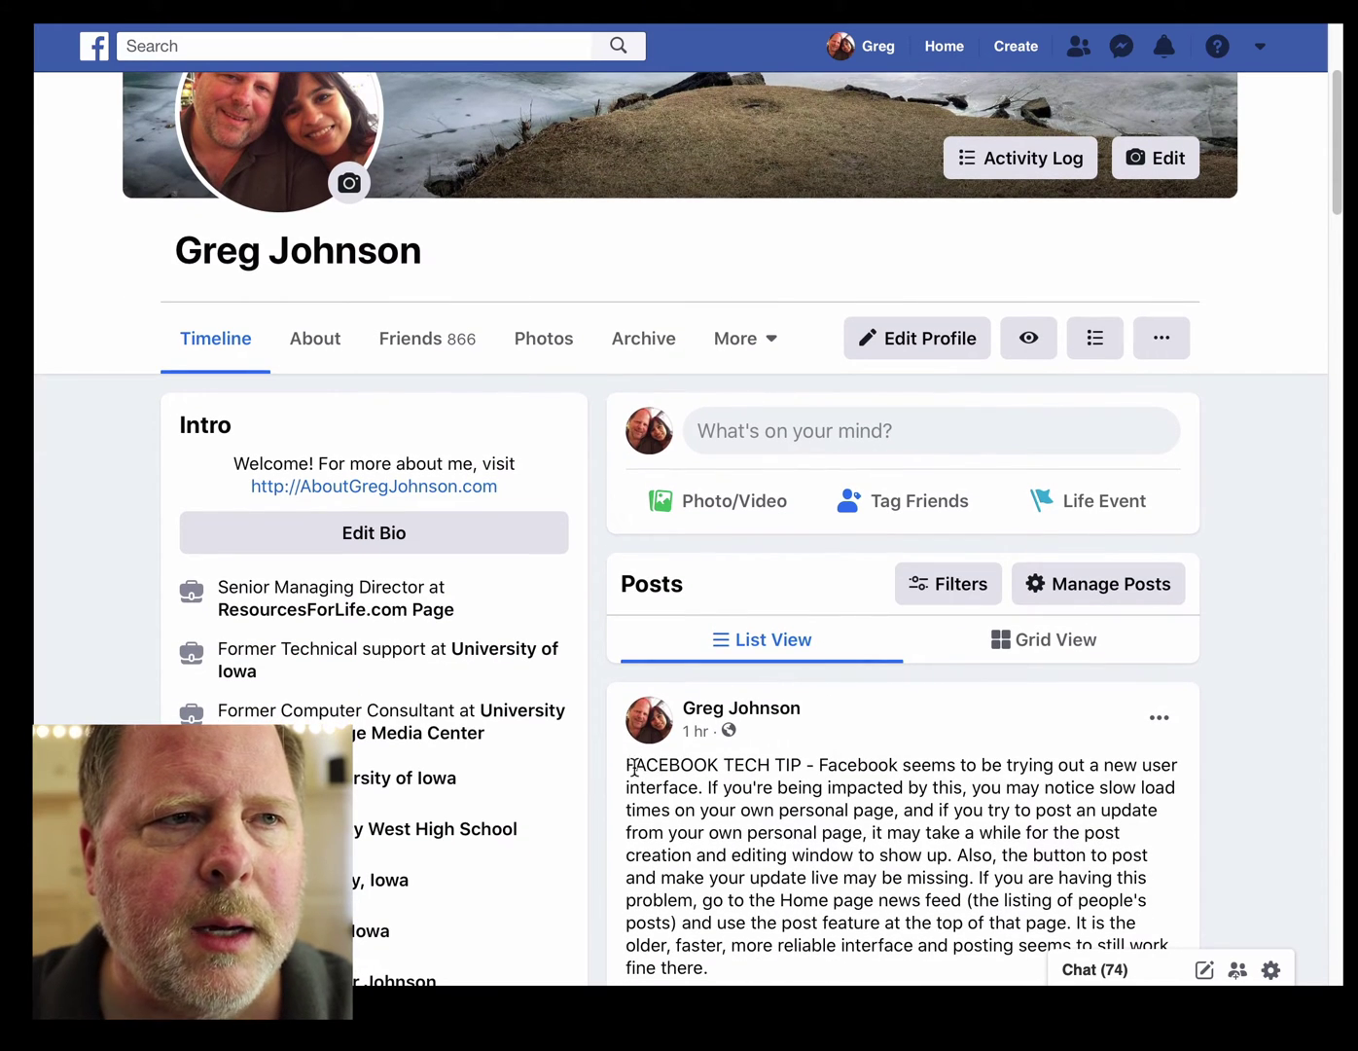
drag(649, 771, 738, 962)
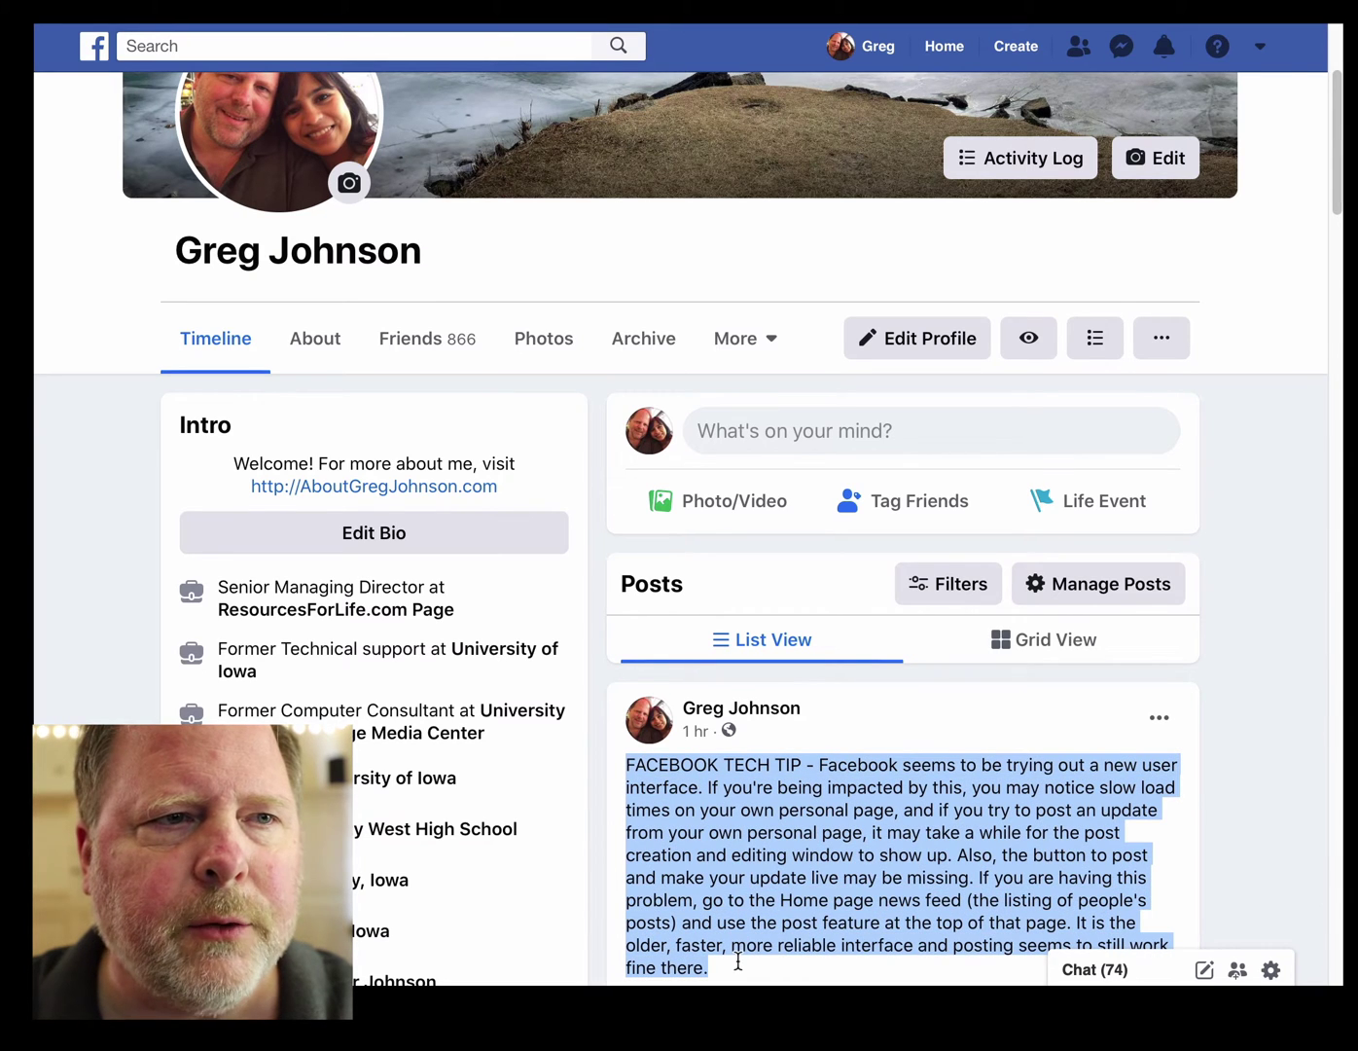
right_click(740, 867)
click(816, 940)
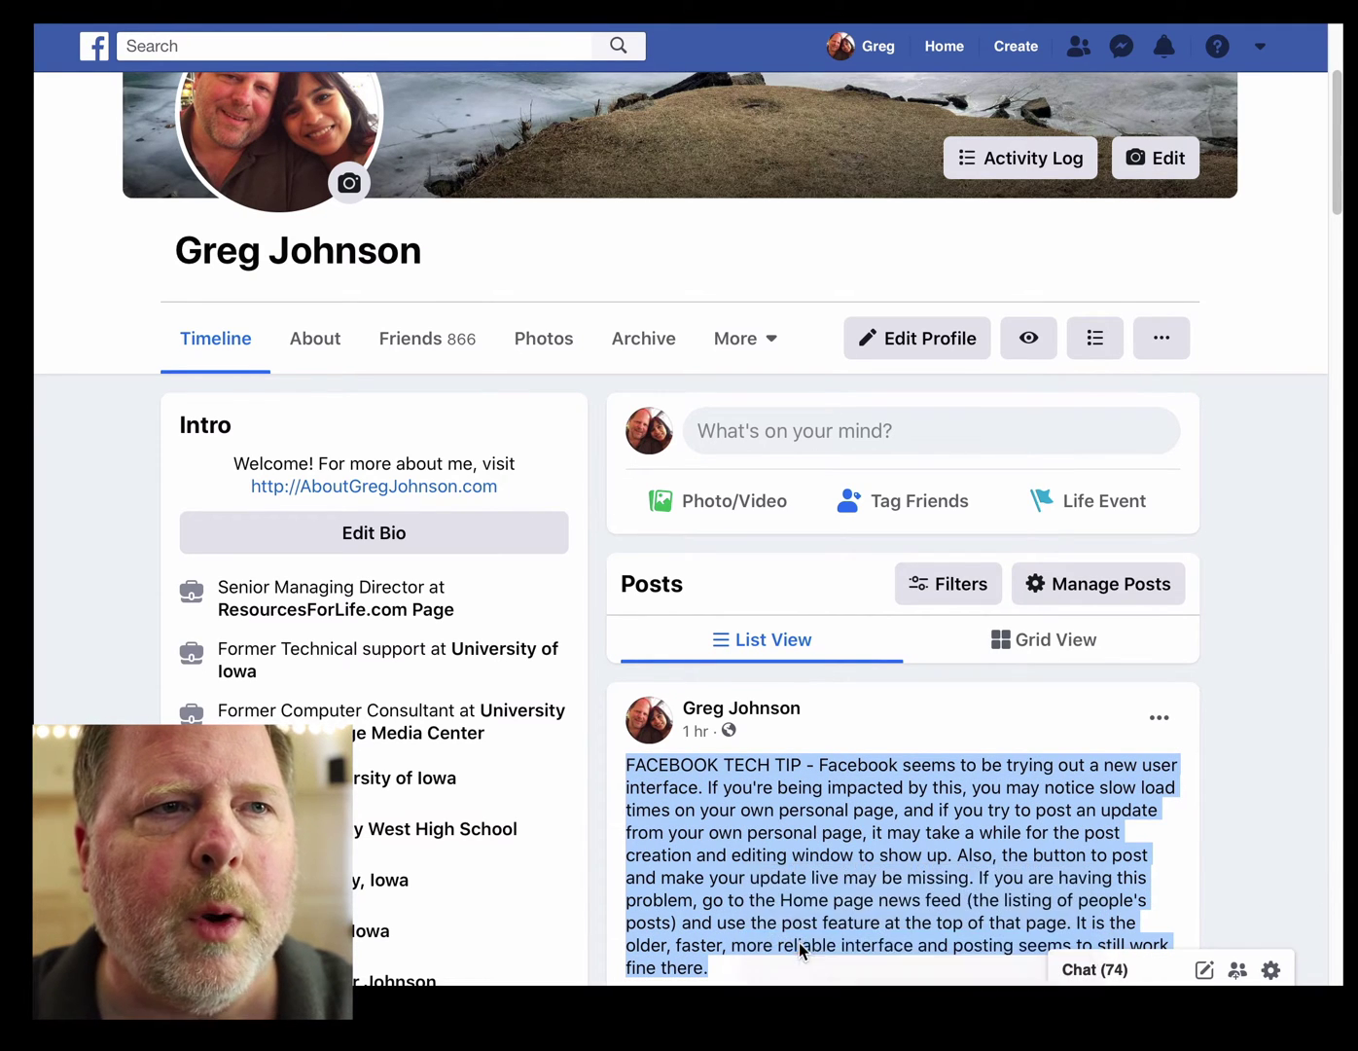
Start a new public post from the profile page and paste the copied tech tip text into it
scroll(799, 875, up, 3)
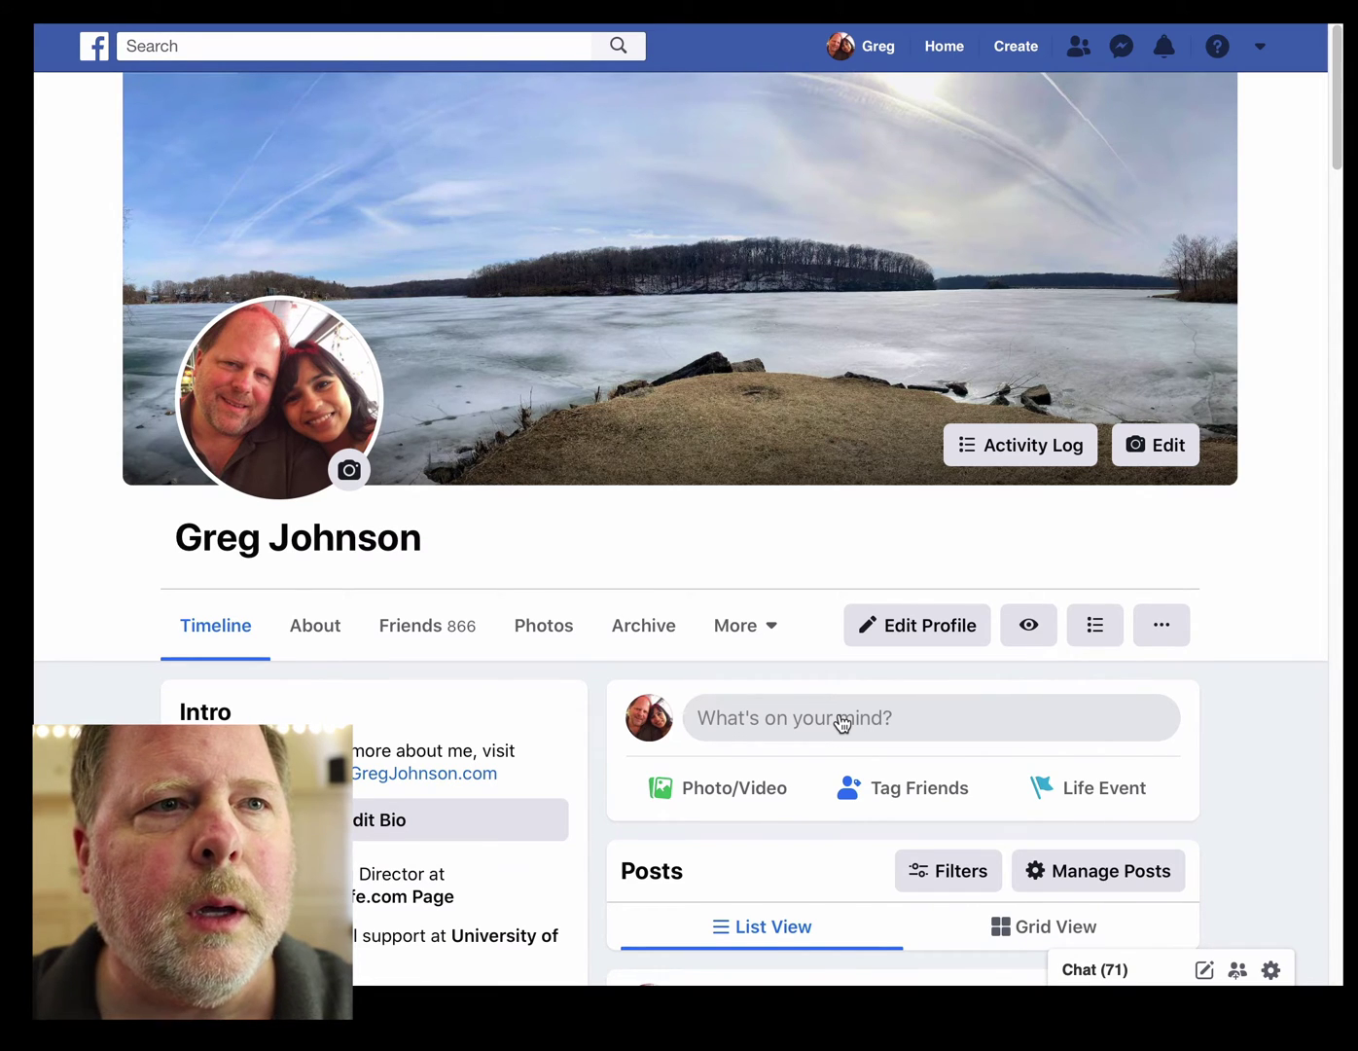
click(843, 722)
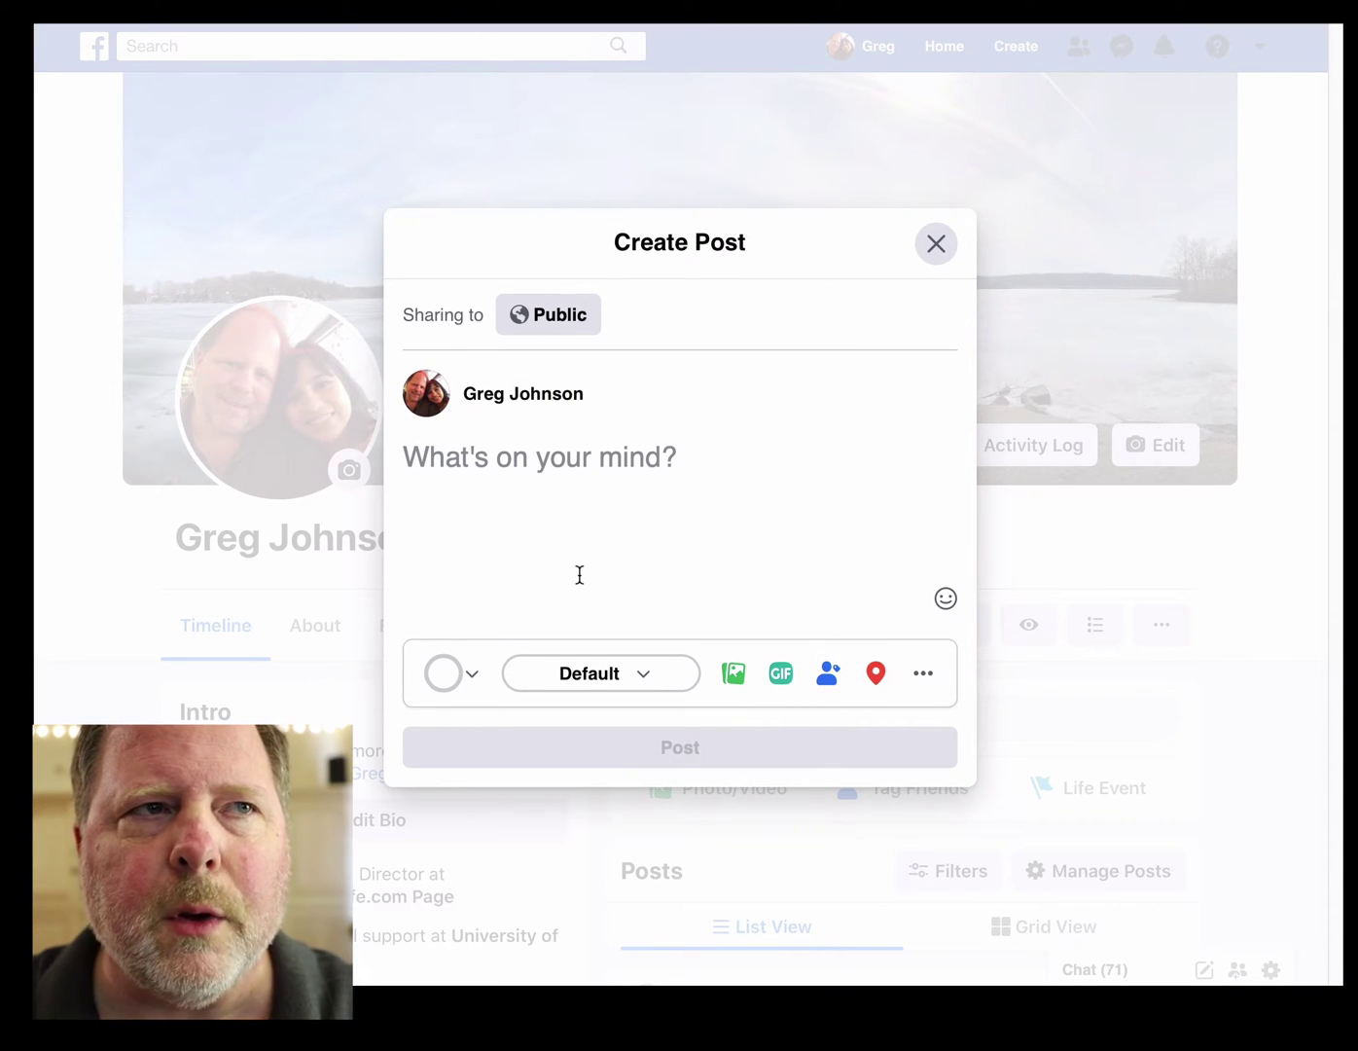
click(632, 476)
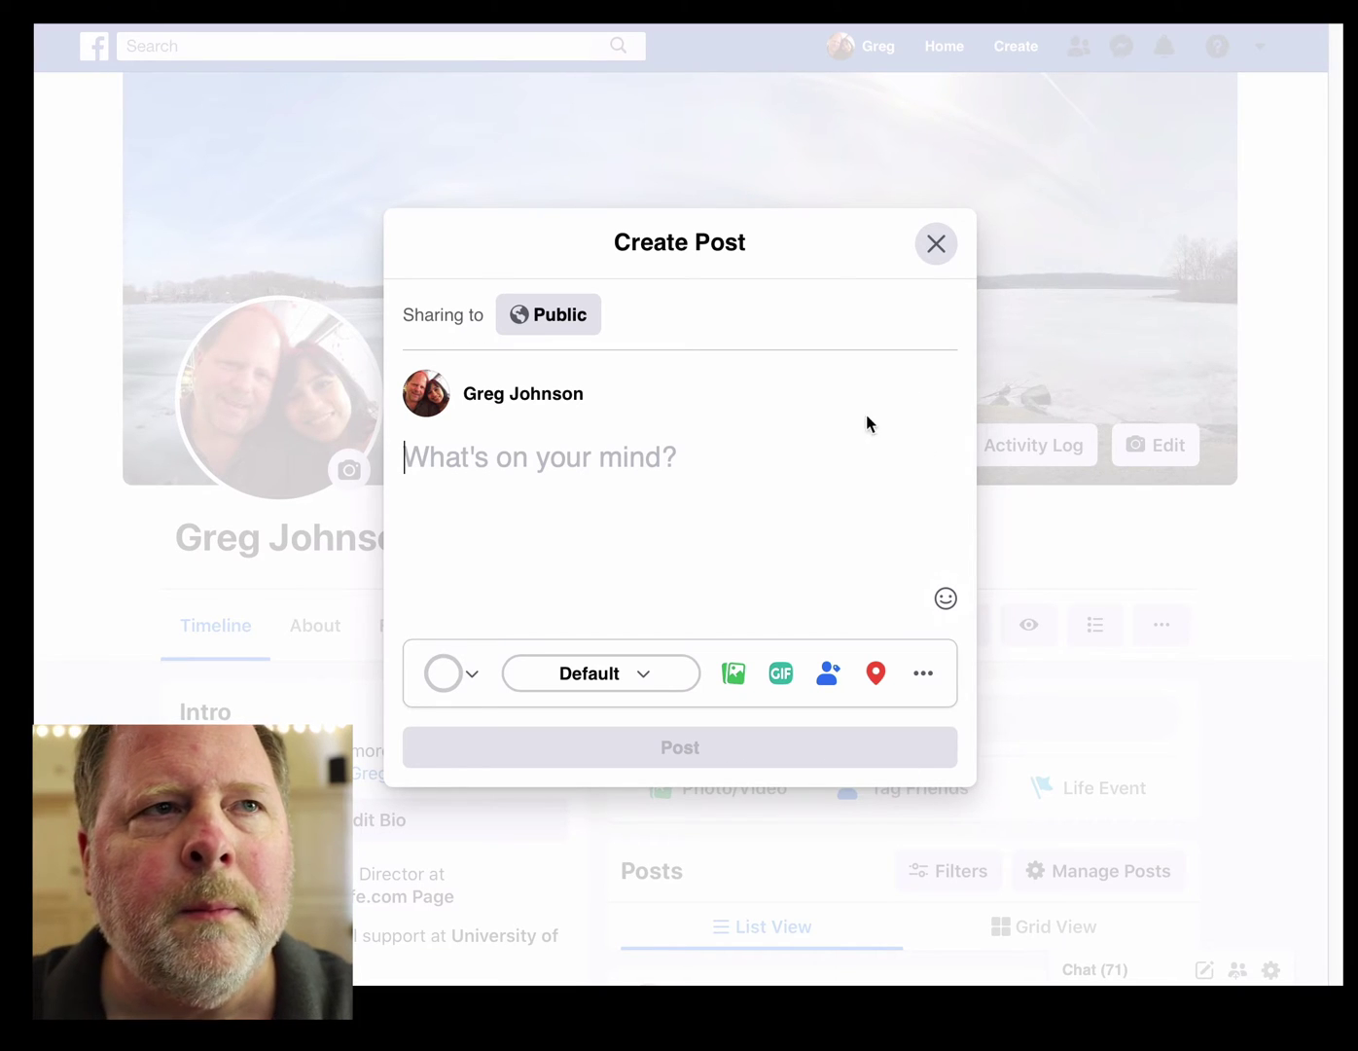
right_click(520, 458)
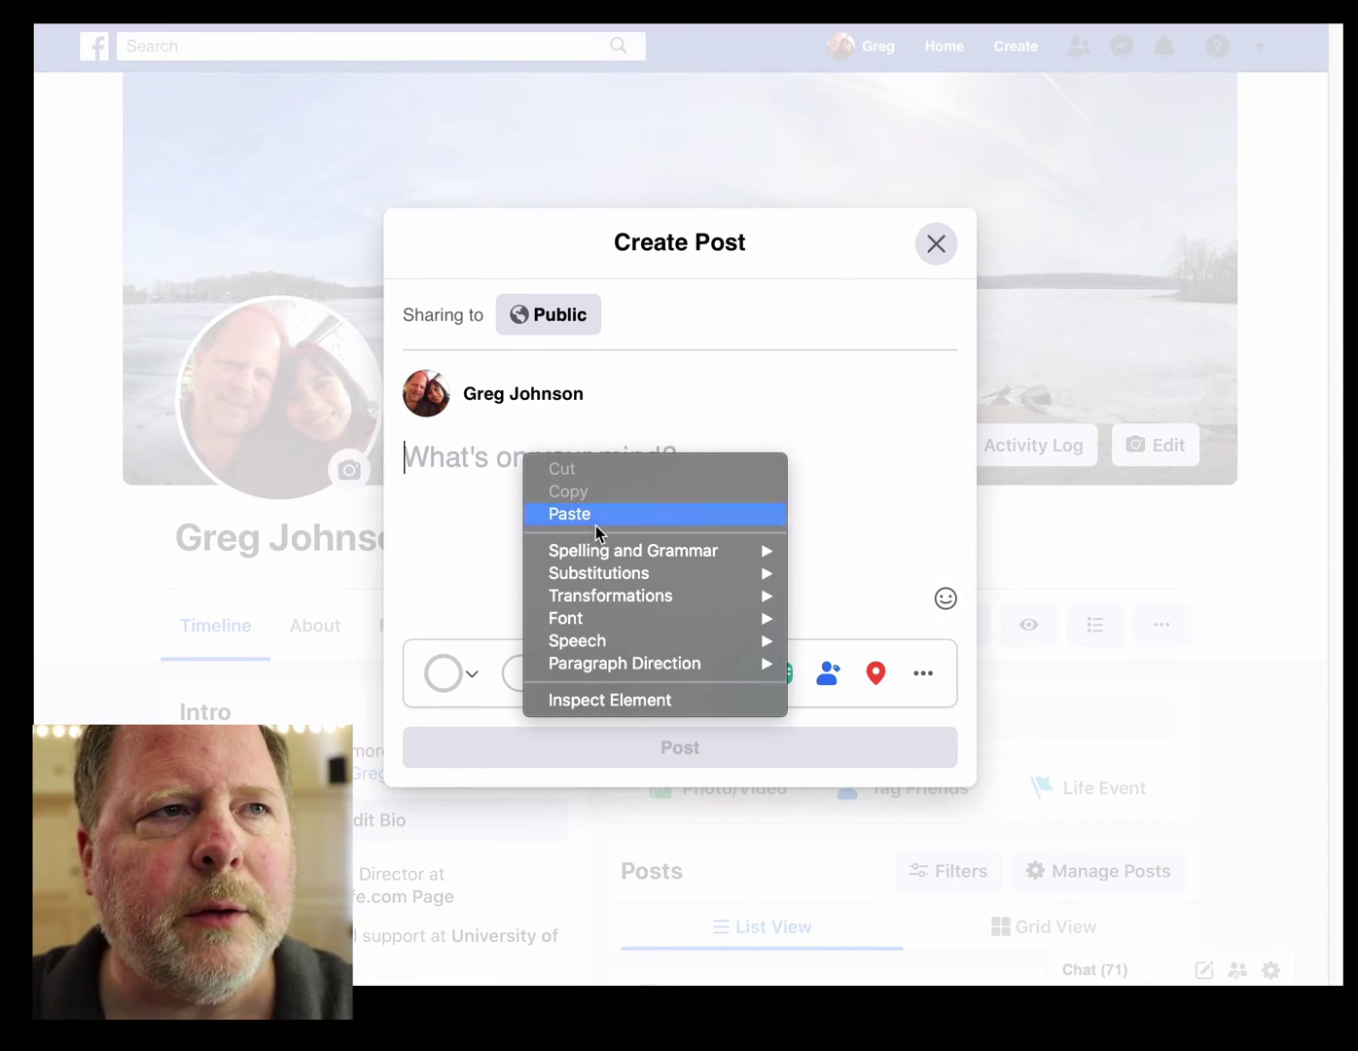
click(596, 521)
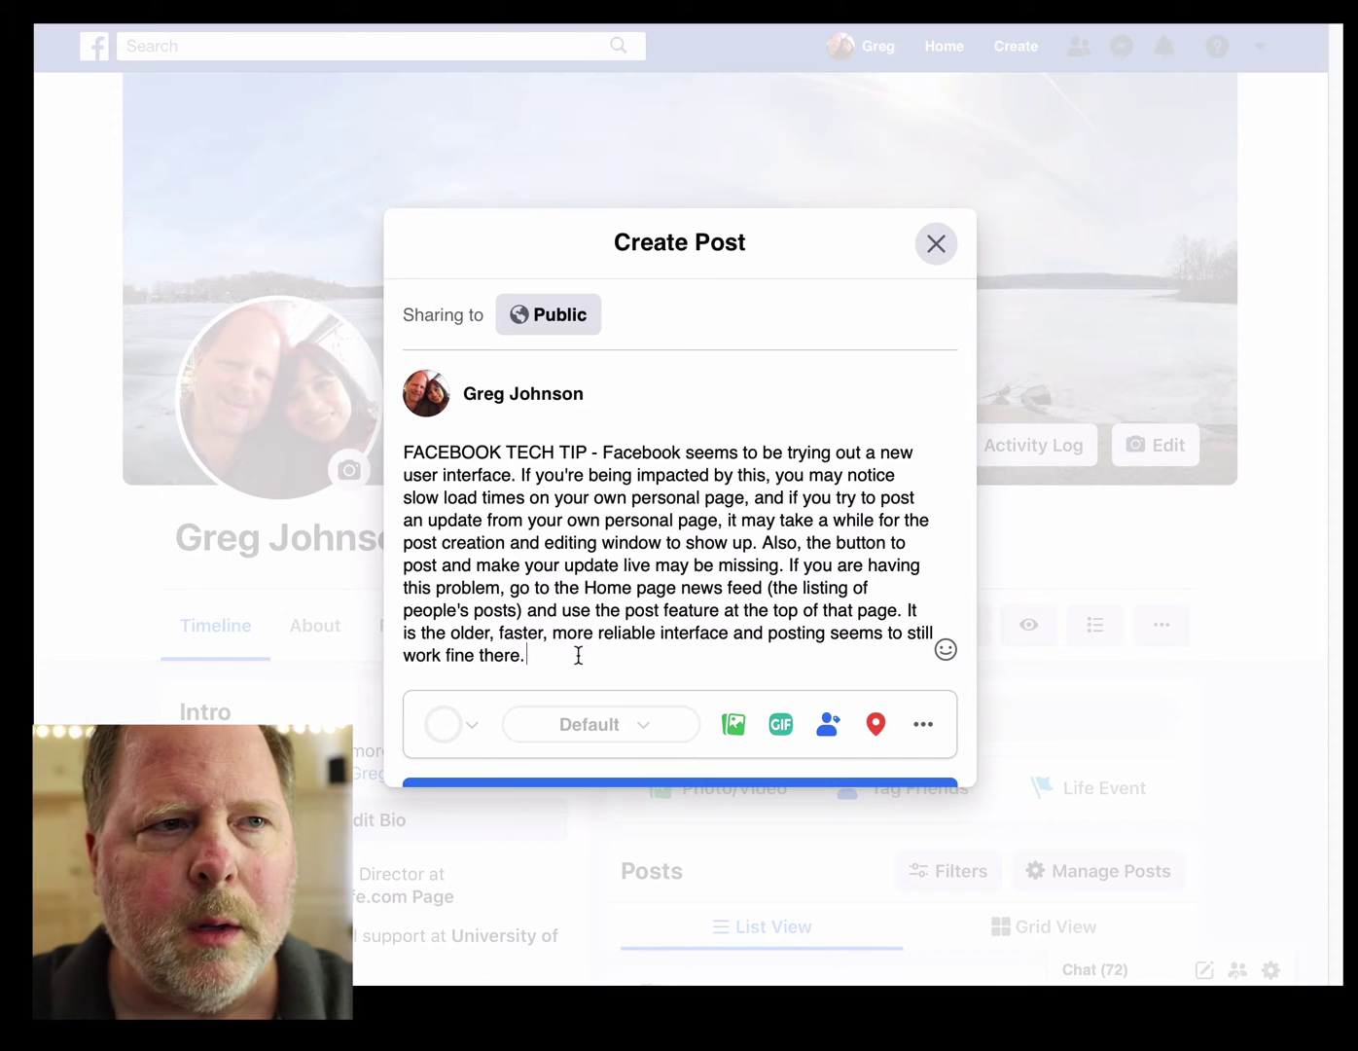
Add and remove a line break after the pasted text, and delete the final period
key(Return)
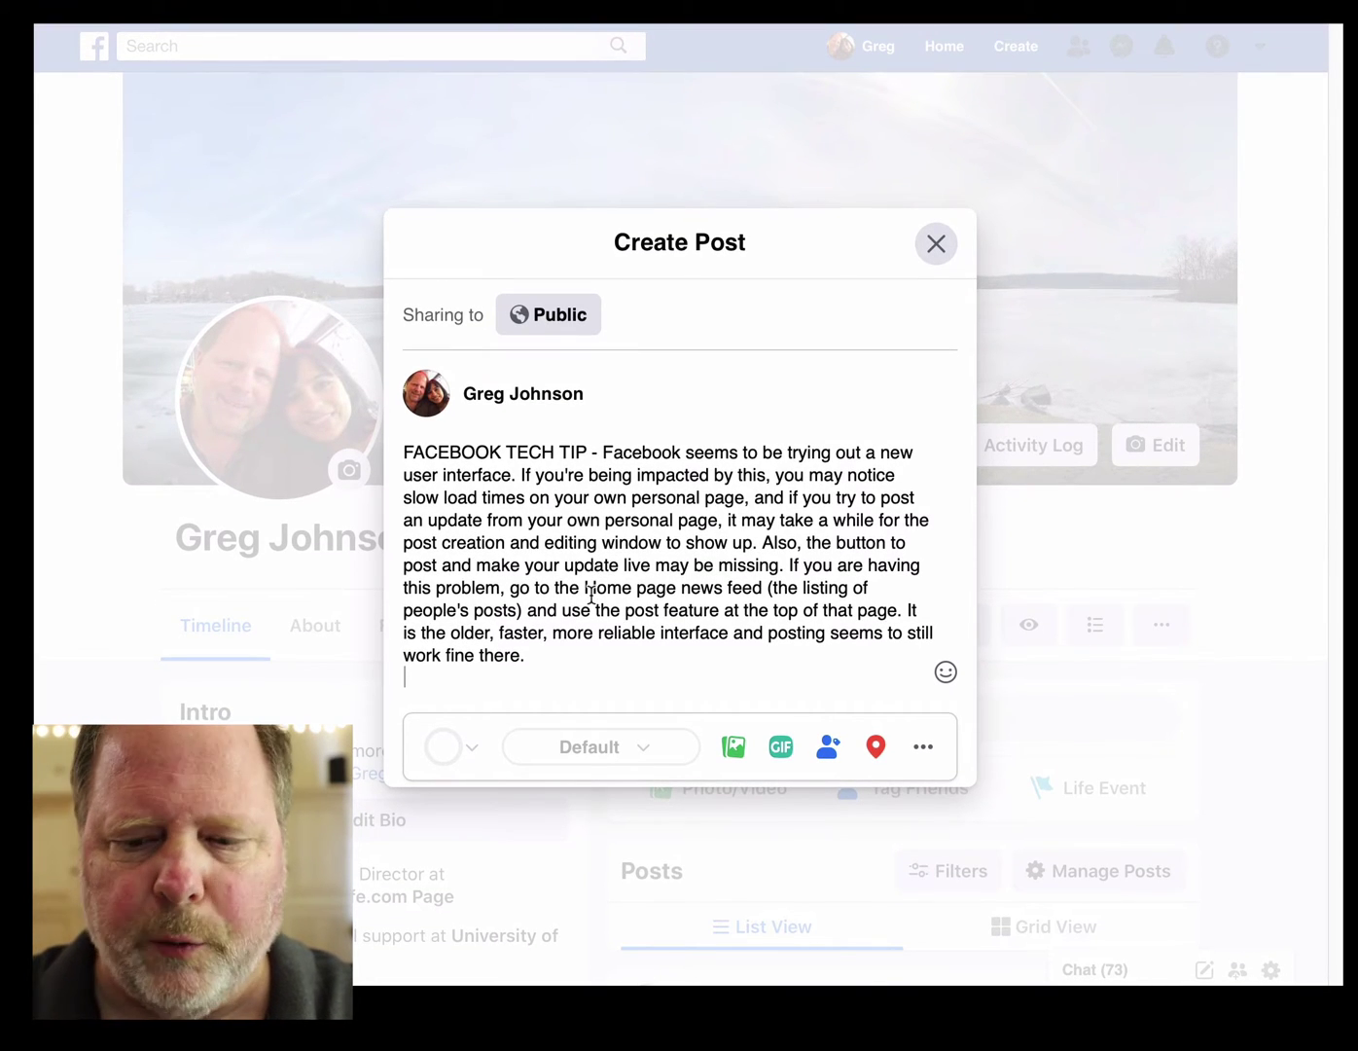
key(BackSpace)
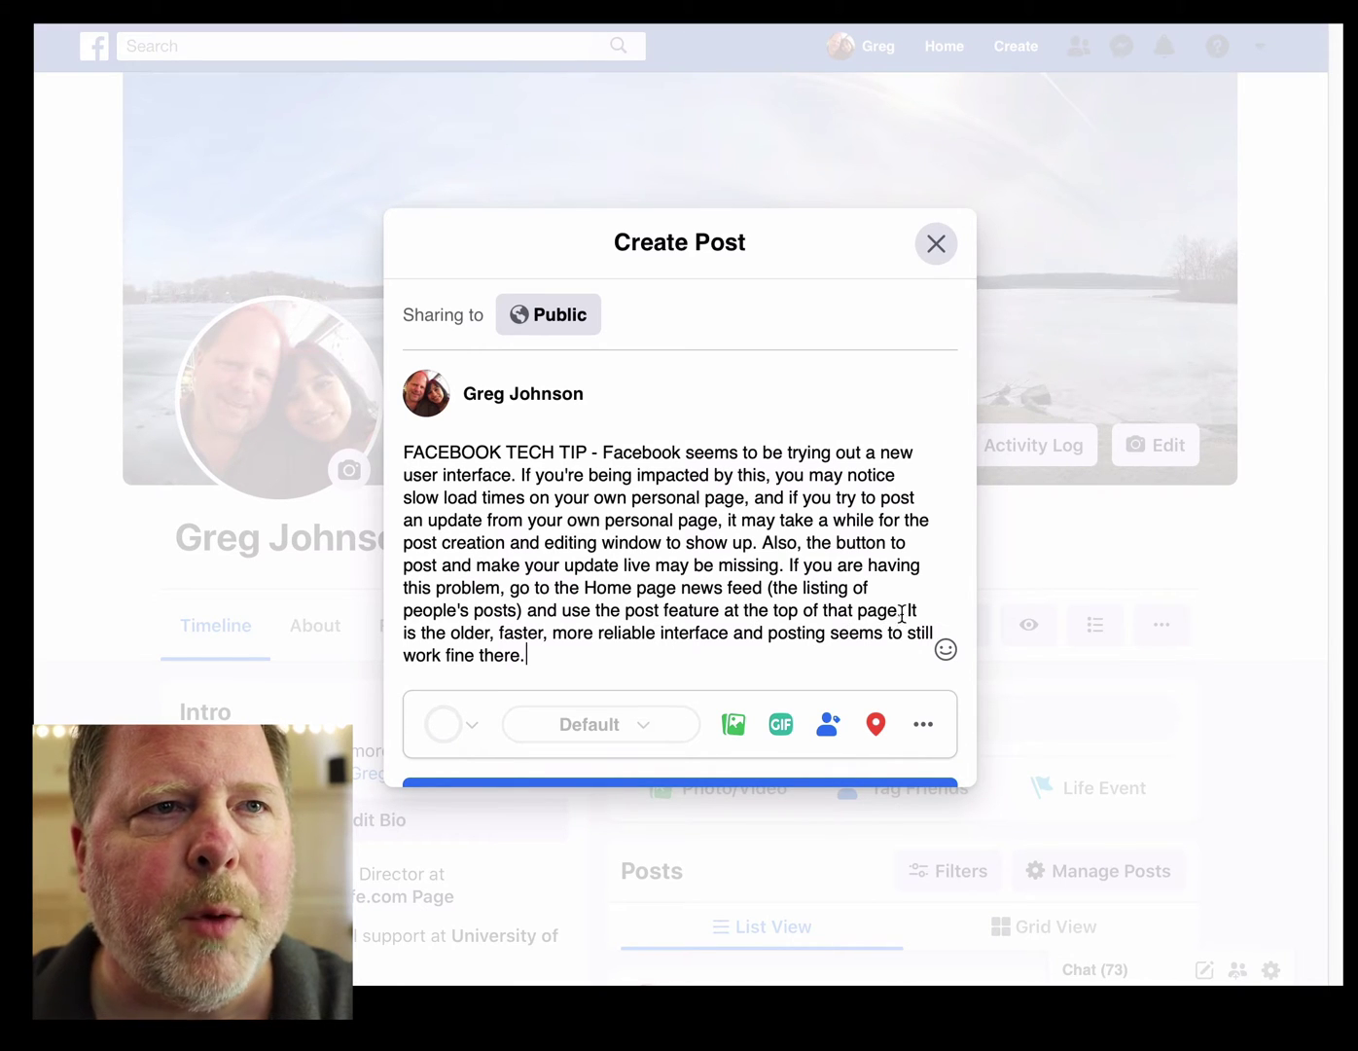
drag(902, 613, 900, 649)
click(899, 650)
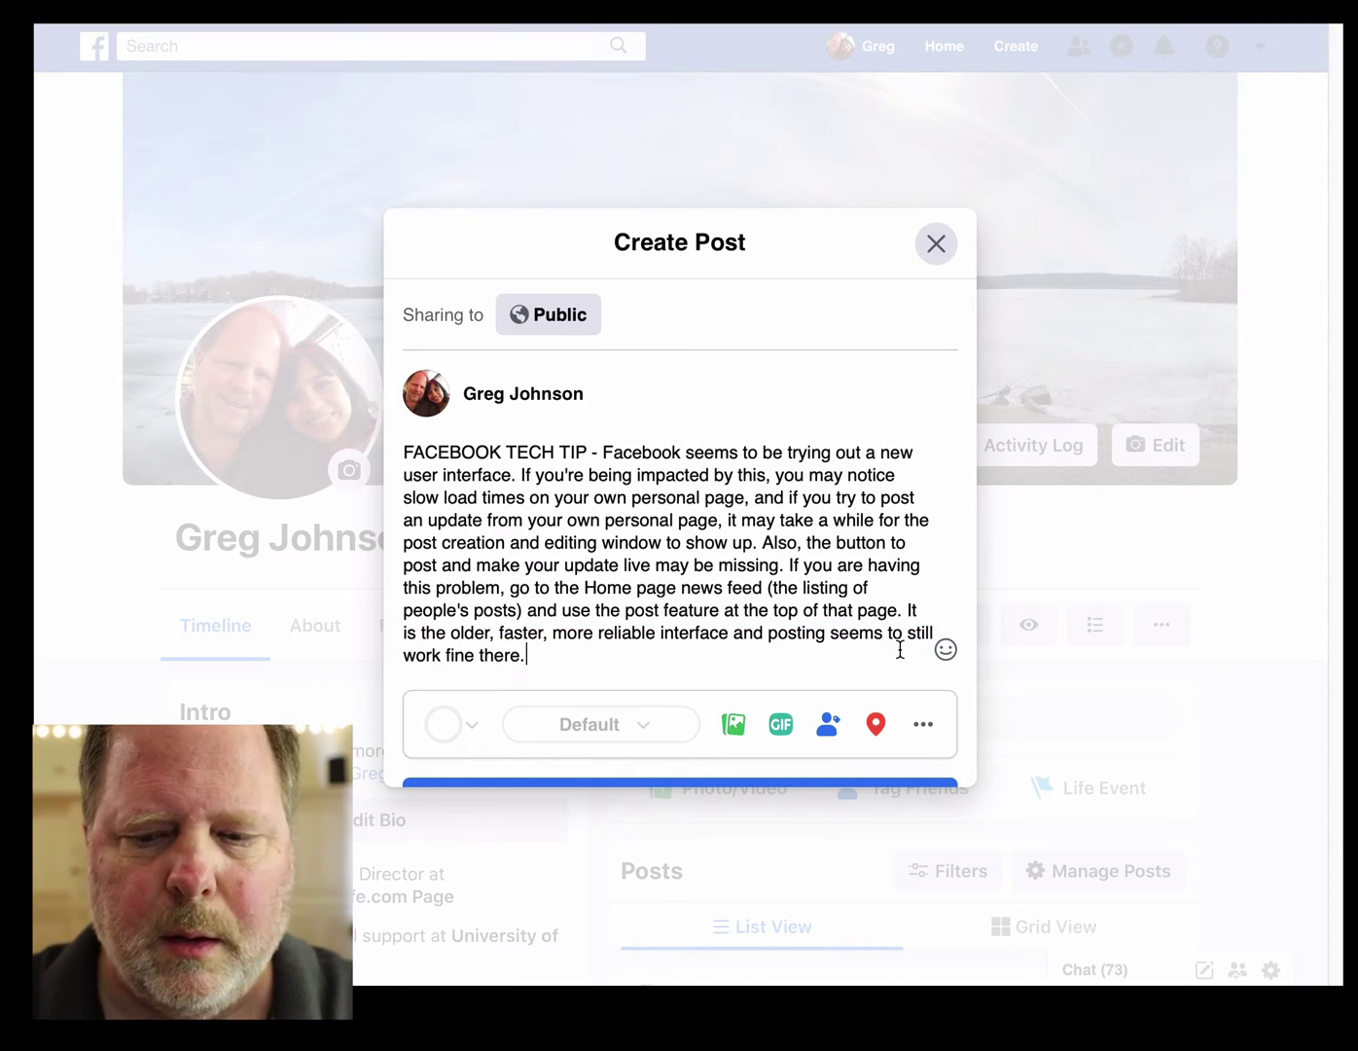
key(BackSpace)
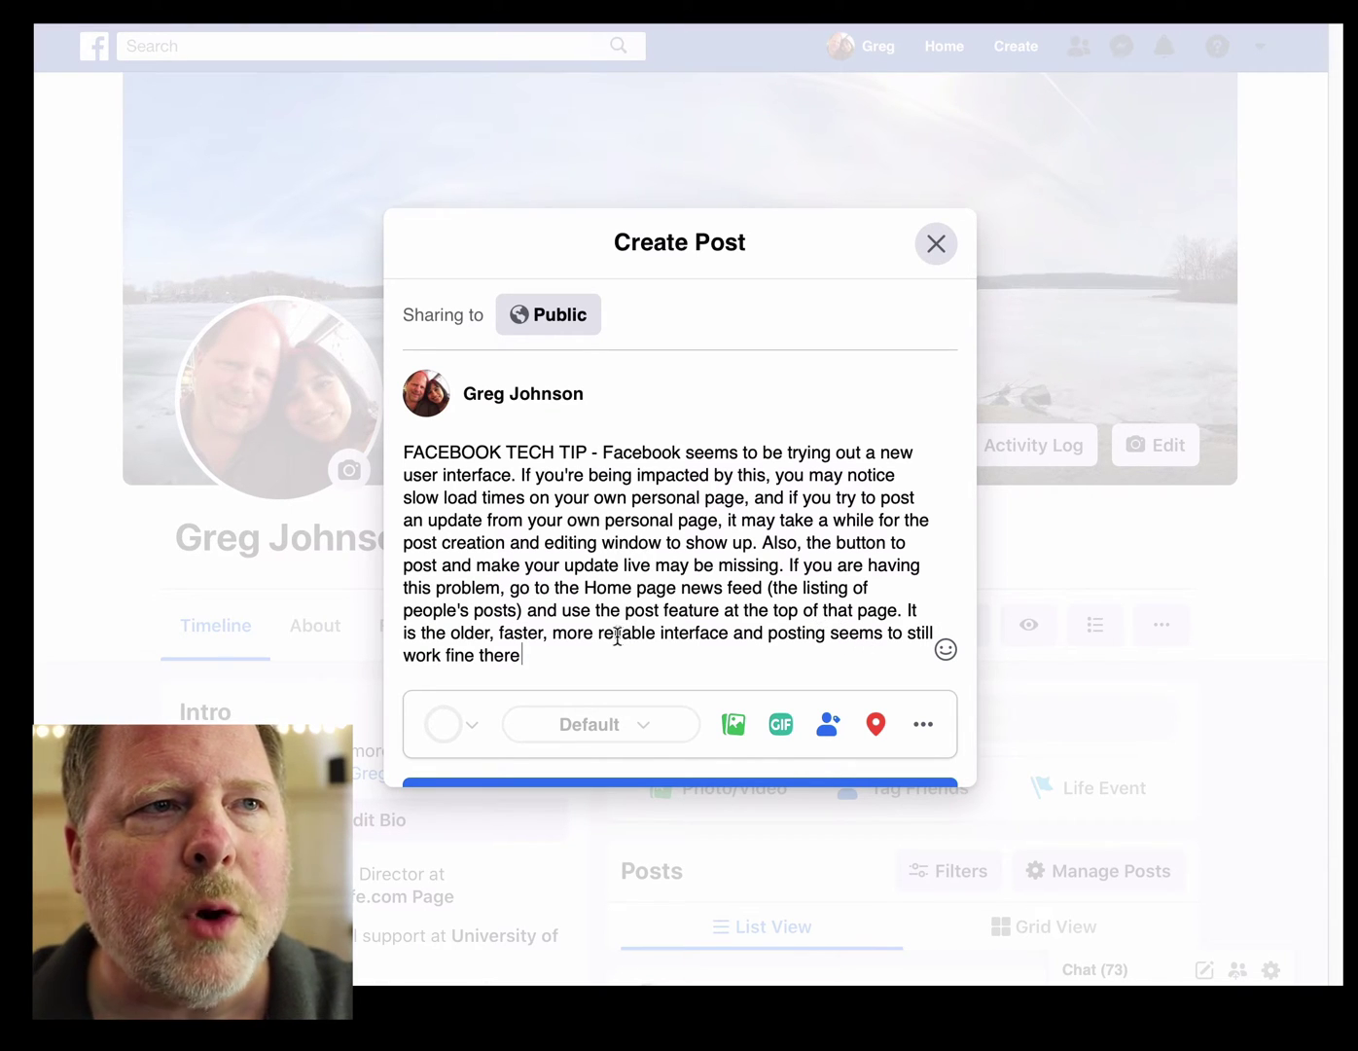
Try to highlight passages in the lower half of the post text with the pointer
drag(565, 548, 763, 633)
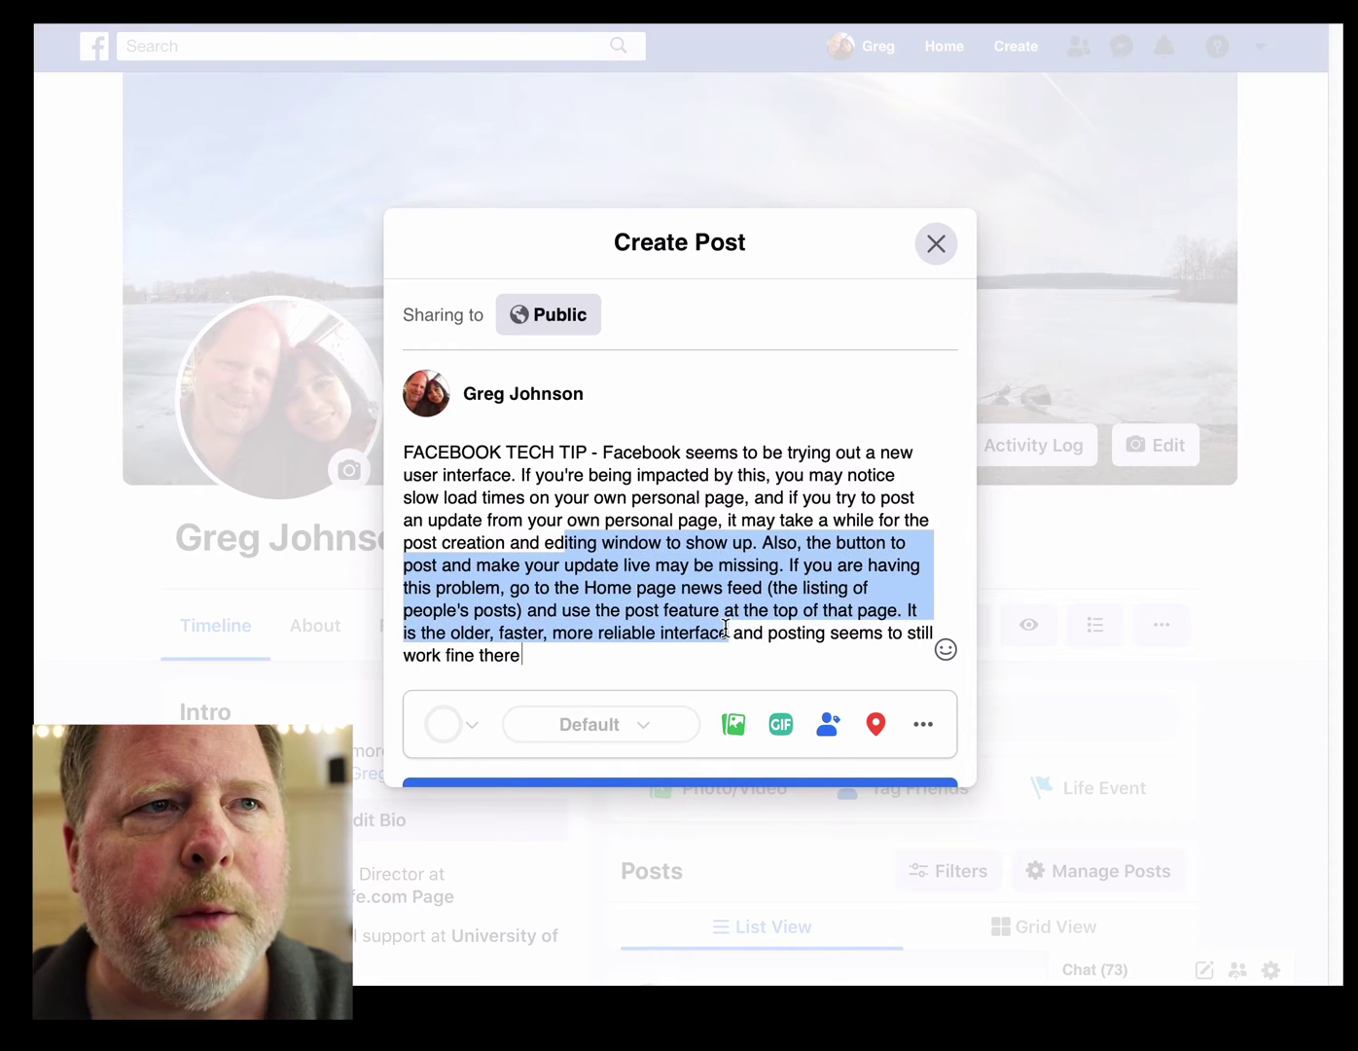
drag(566, 544, 598, 633)
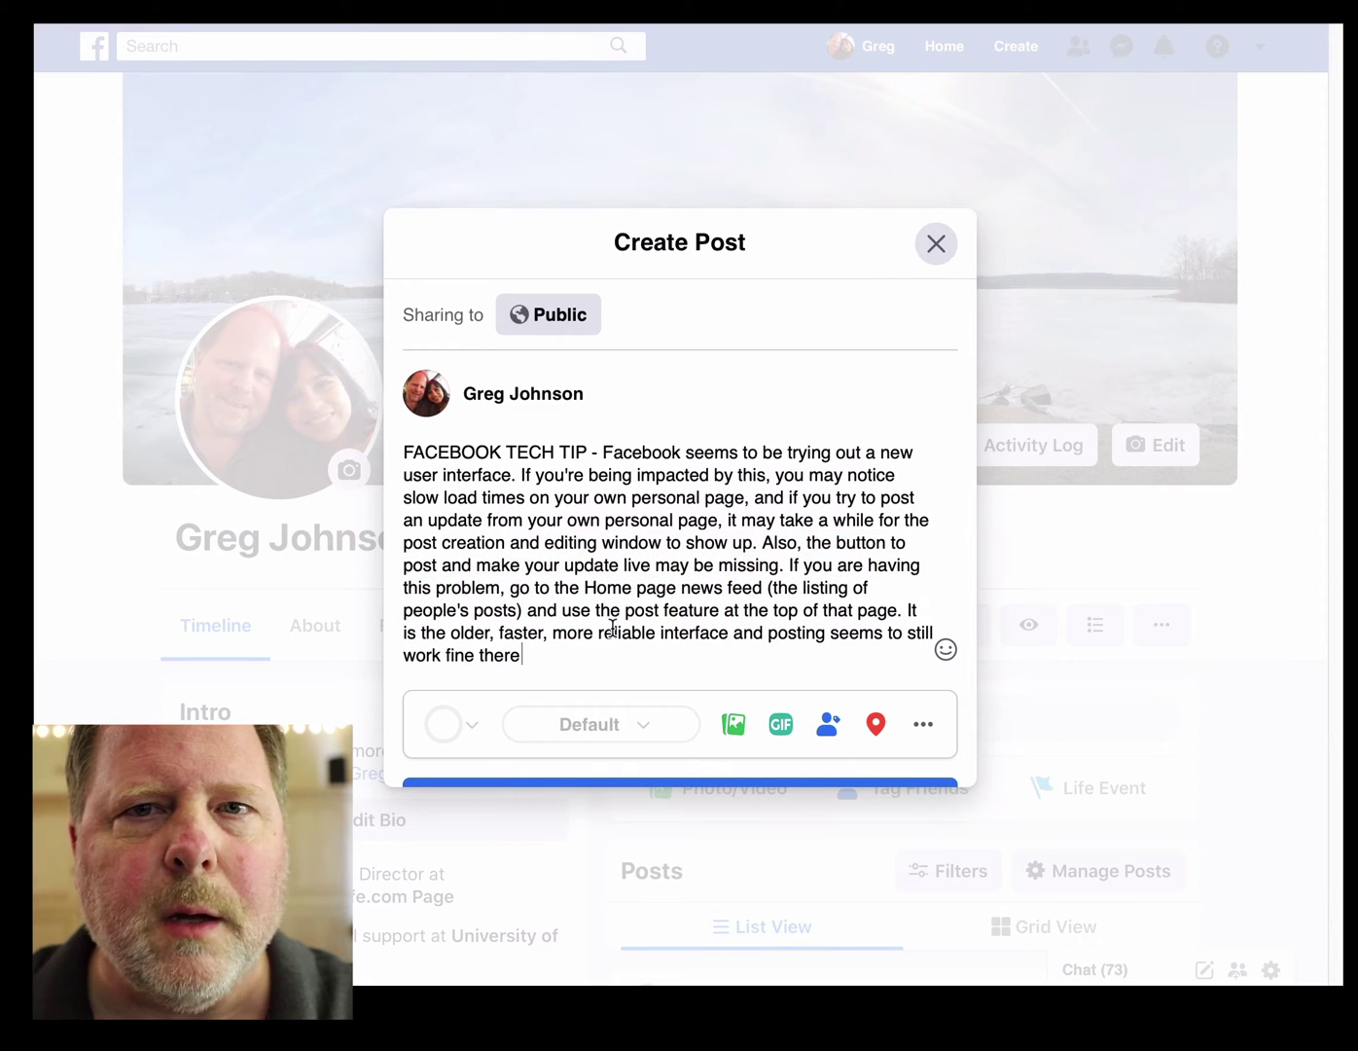
drag(582, 588, 838, 646)
click(838, 643)
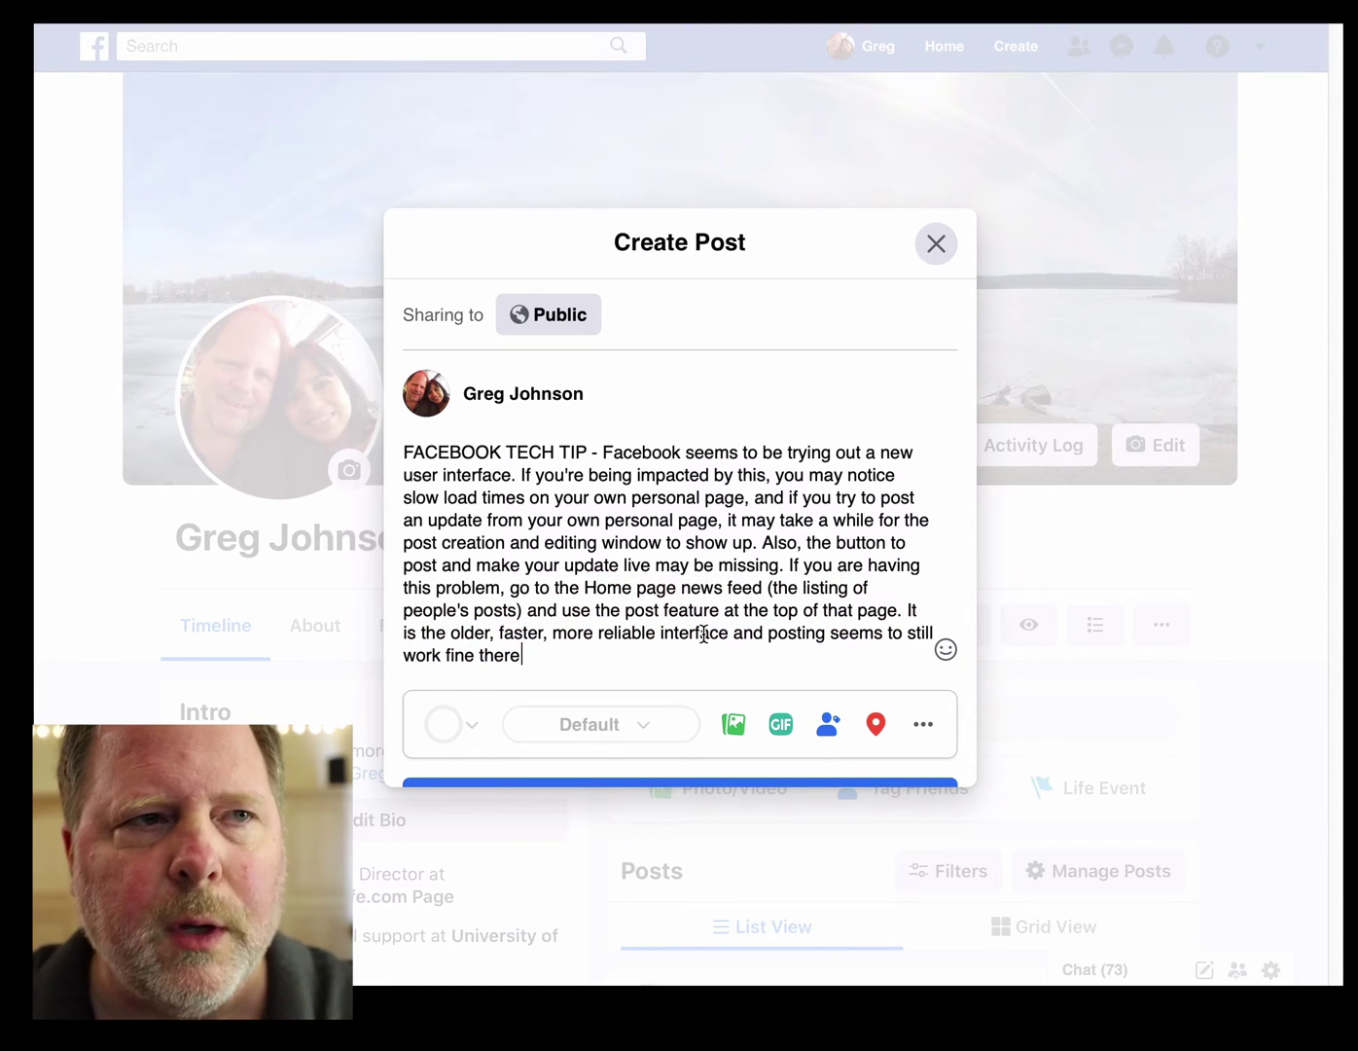
Select the post text from its end back to just after "(the listing" and delete that passage
key(shift+Left)
key(shift+Left)
key(shift+Left)
key(shift+Left)
key(shift+Left)
key(shift+Left)
key(shift+Left)
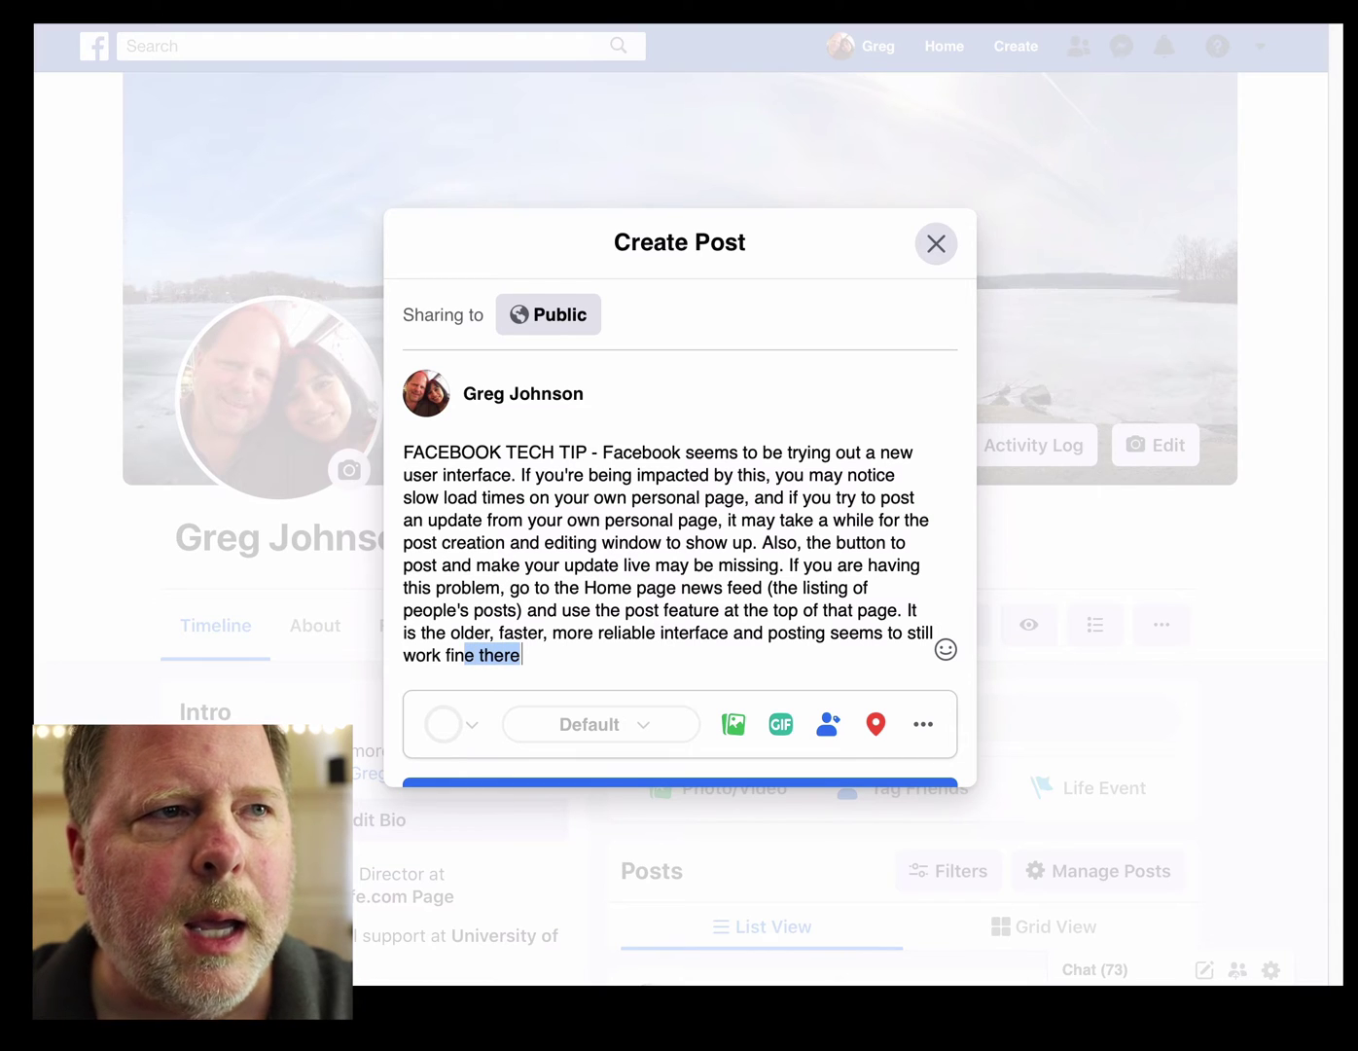
key(shift+Left)
key(shift+Left)
key(shift+Left)
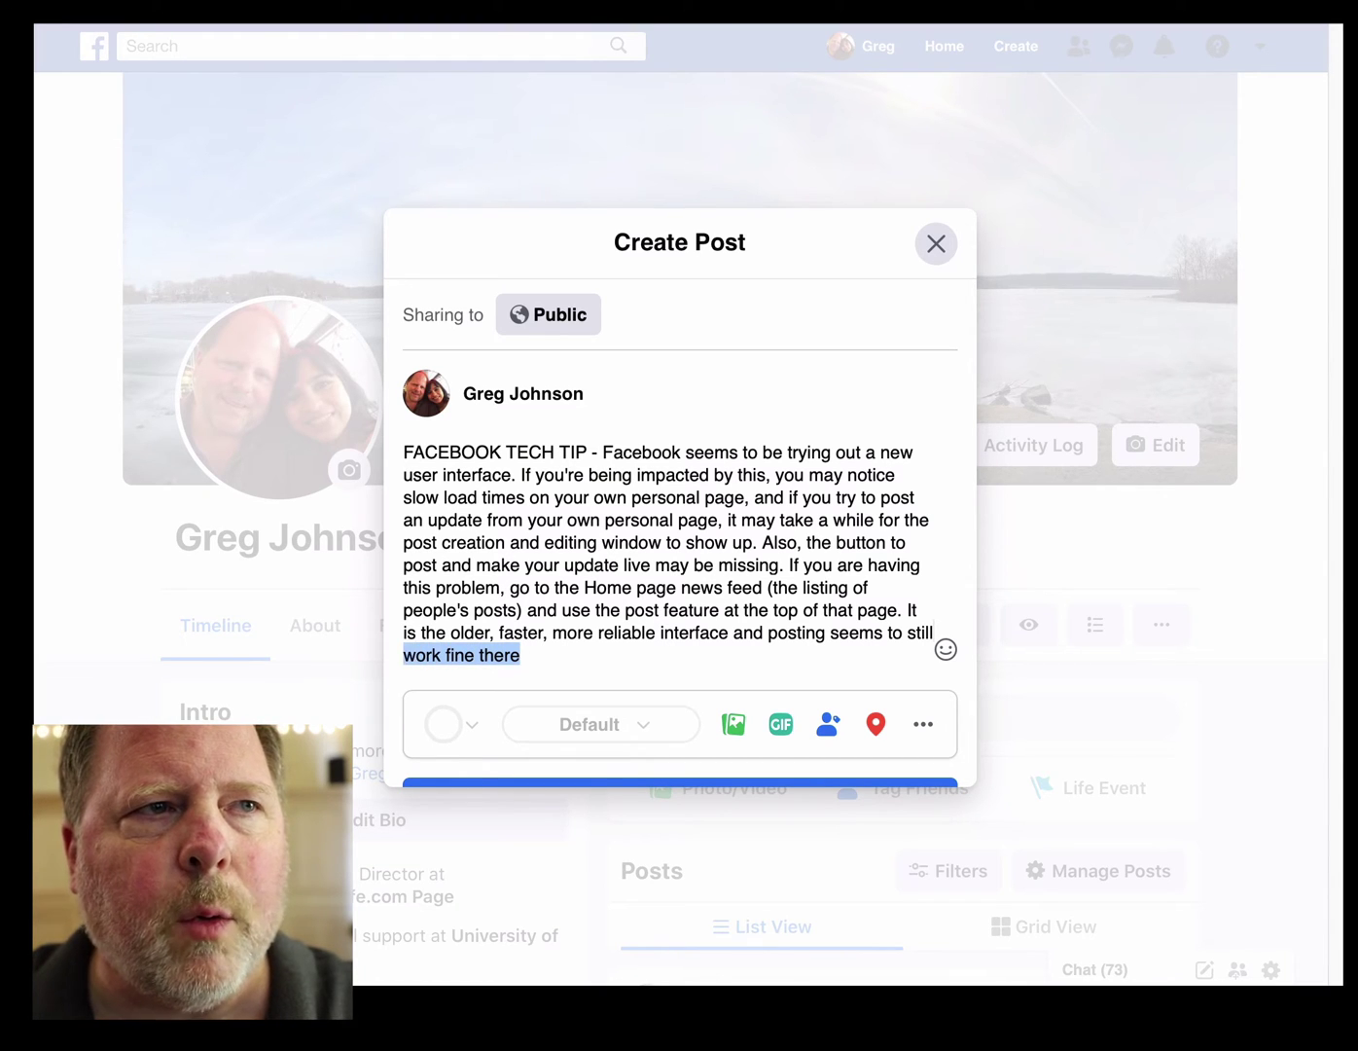
key(shift+Up)
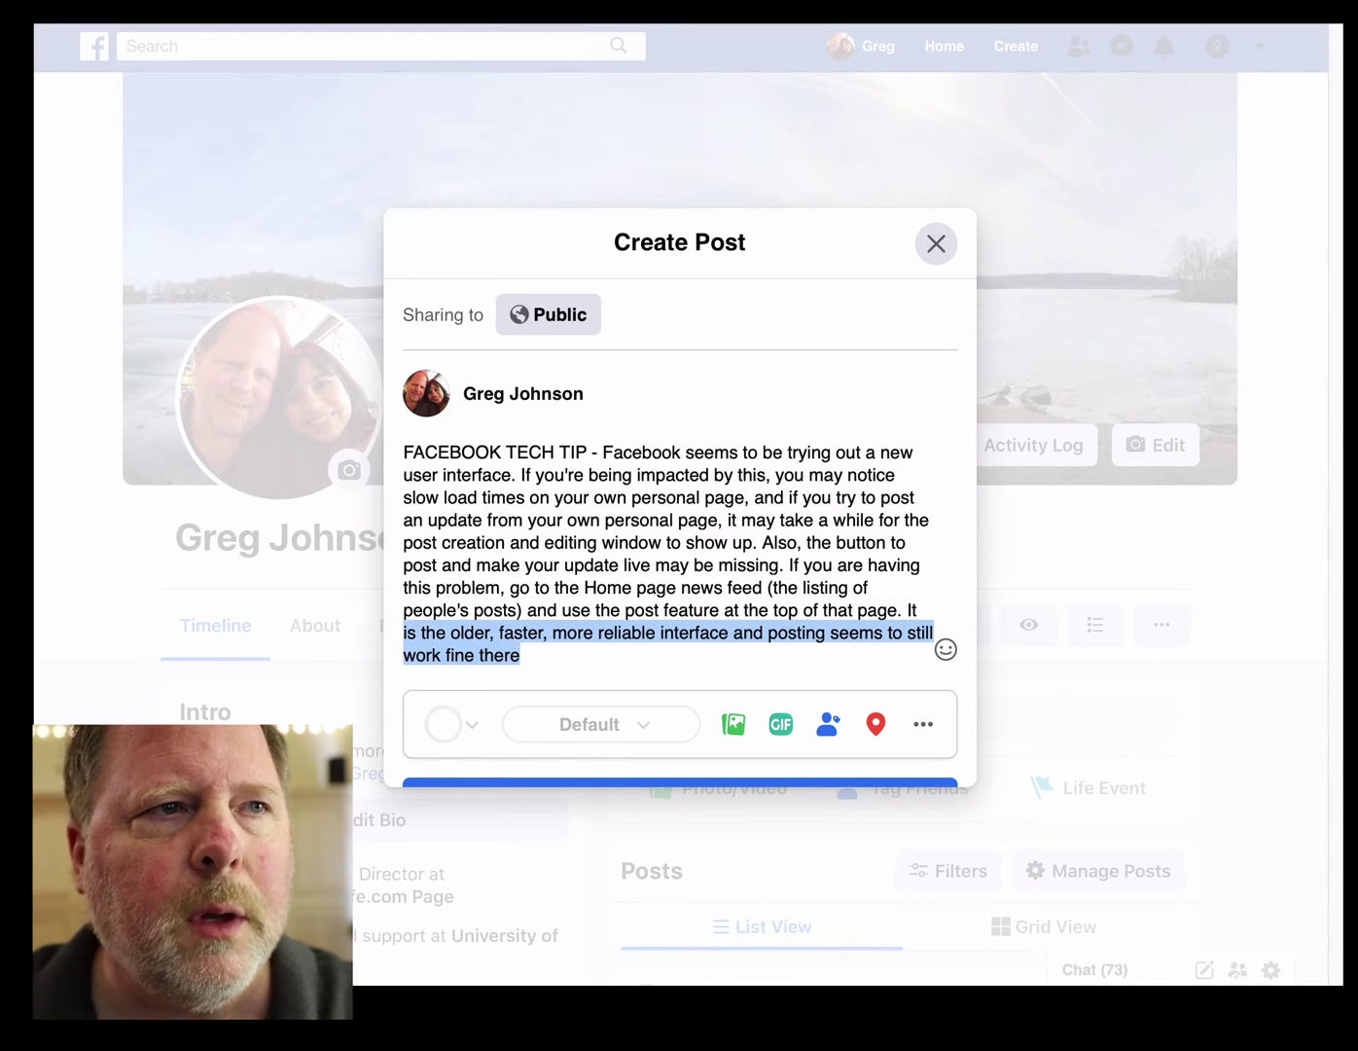
key(shift+Left)
key(shift+Left)
key(shift+Left)
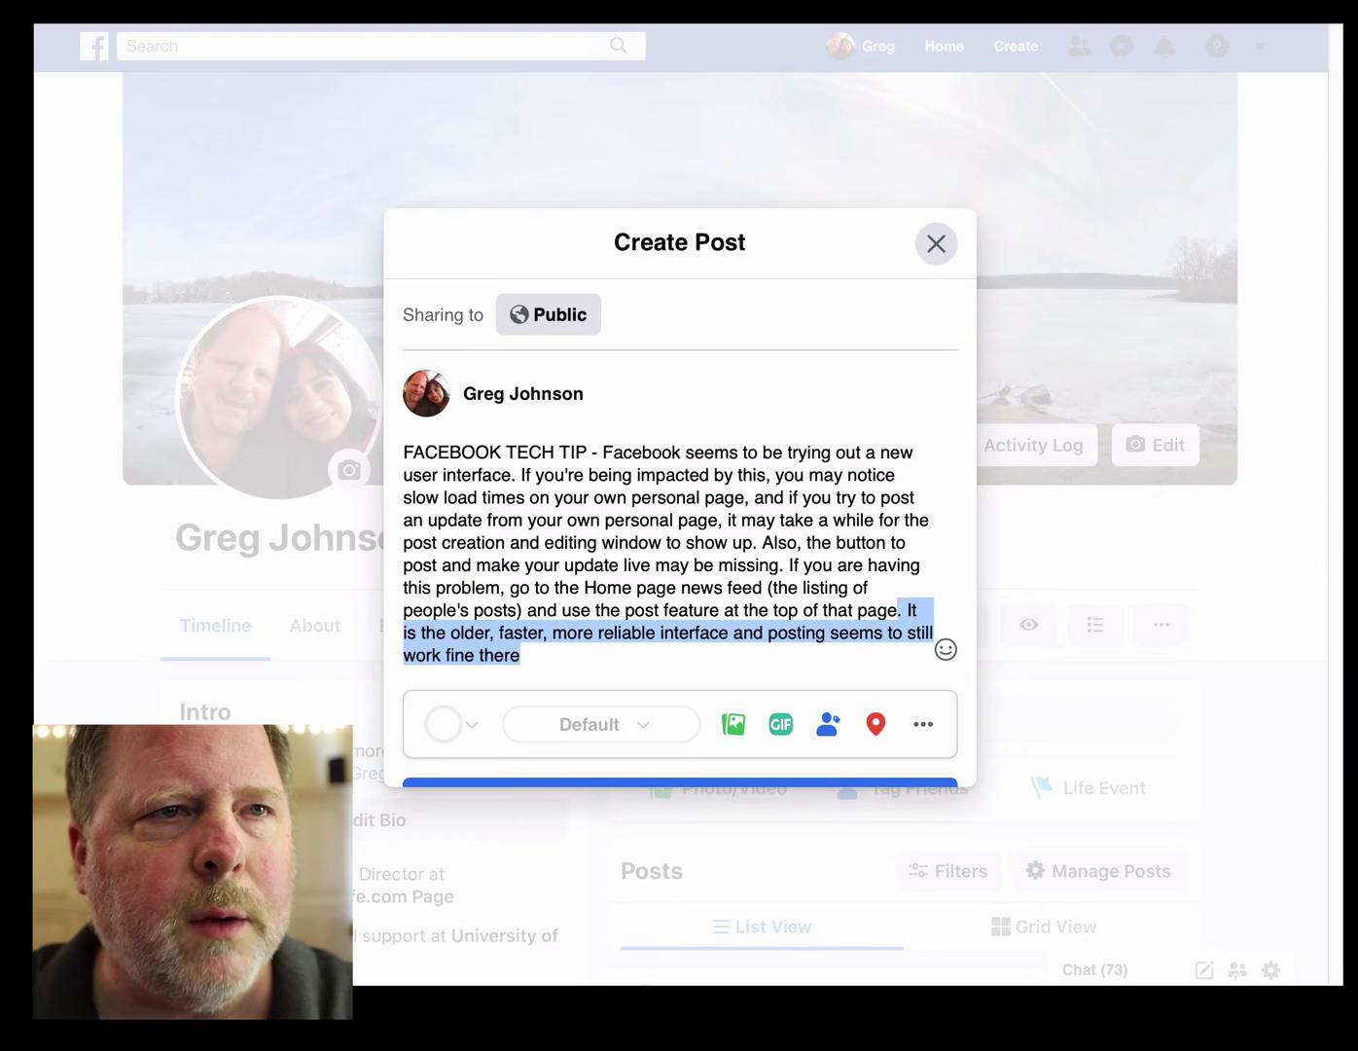
key(shift+Up)
key(shift+Left)
key(shift+Left)
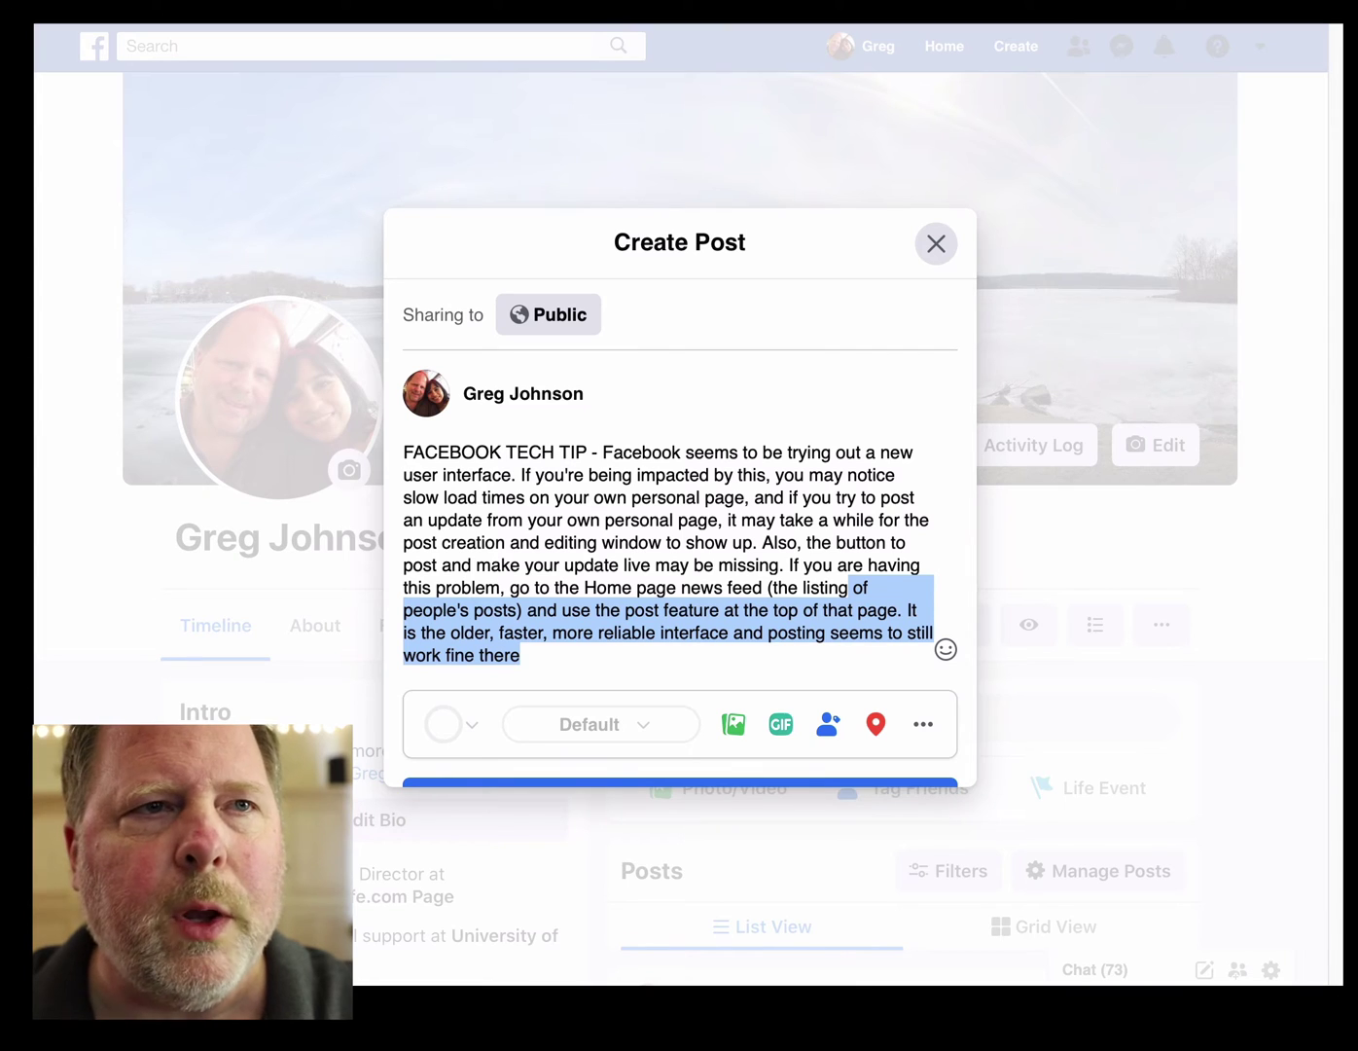
key(BackSpace)
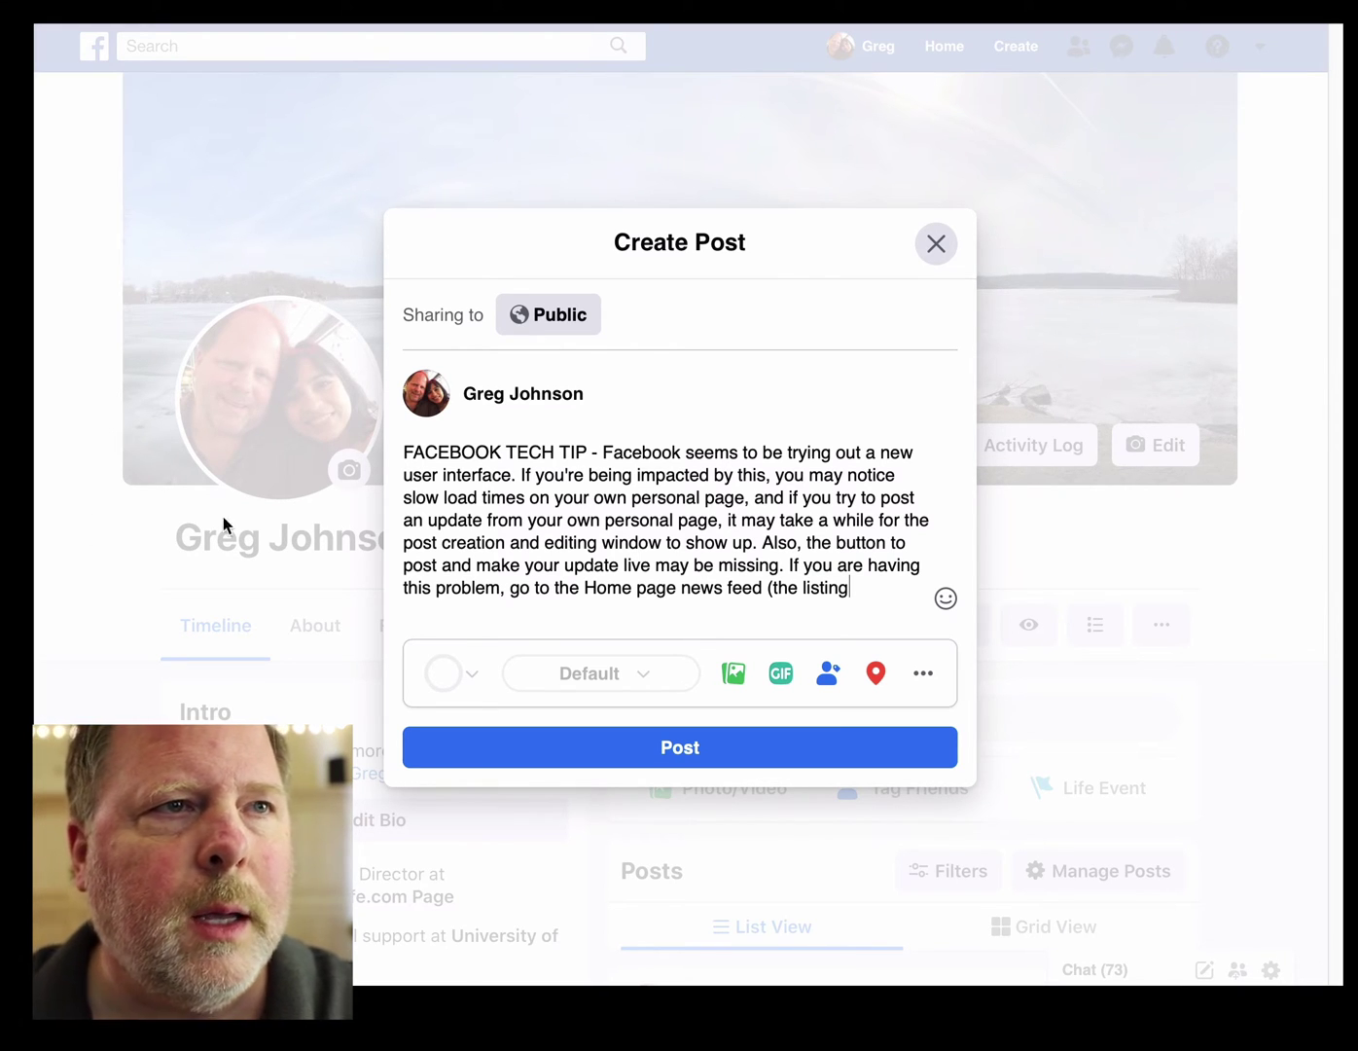
Select all the remaining text in the post and remove it
triple_click(801, 552)
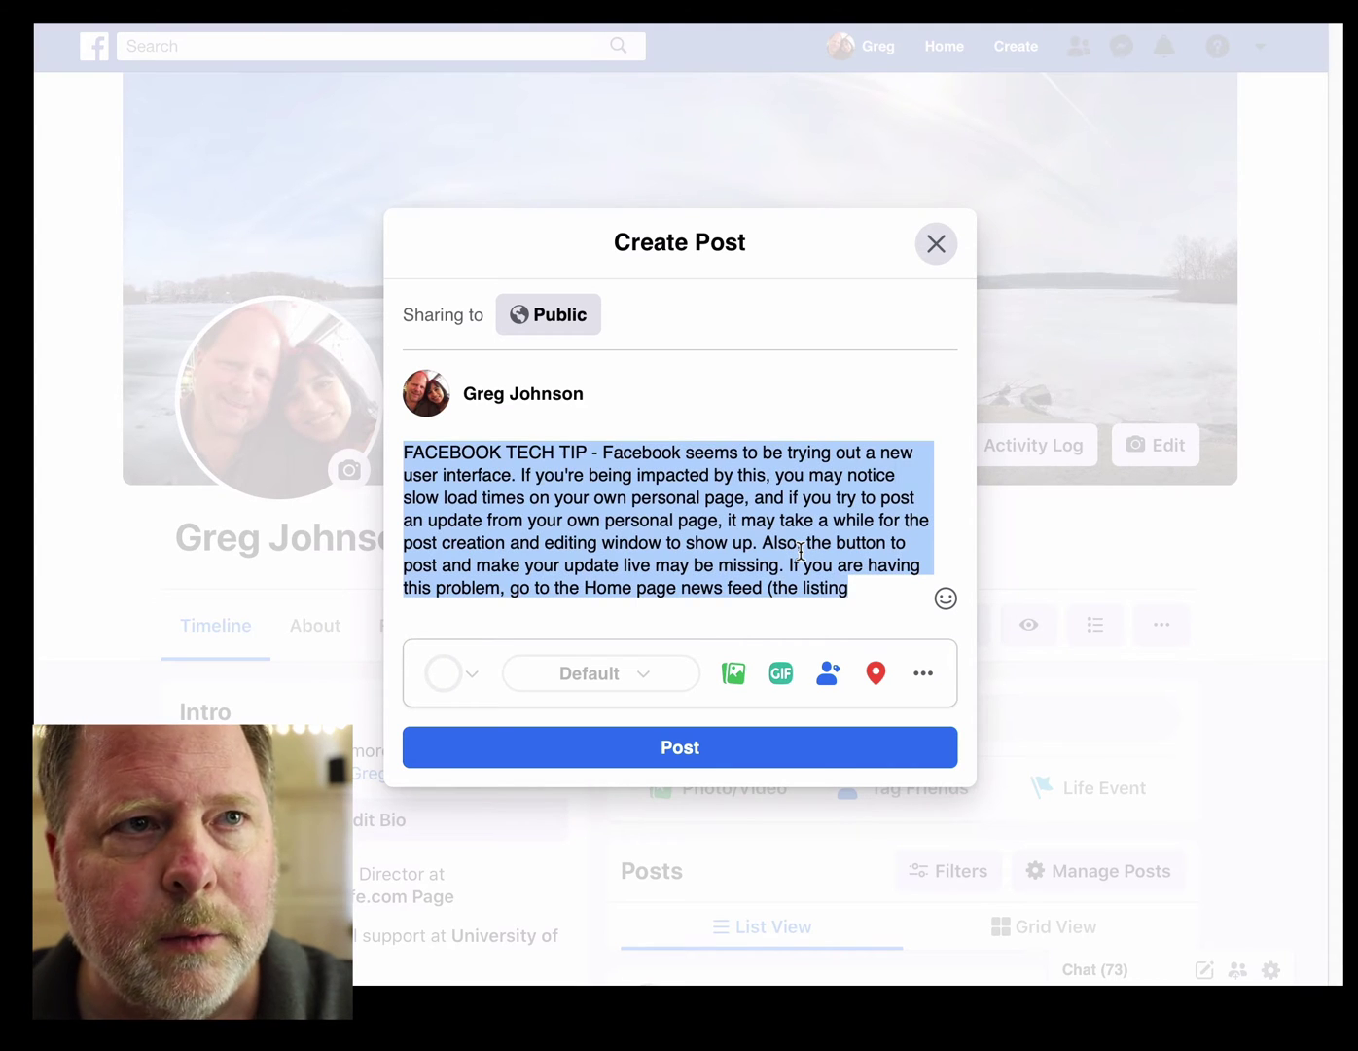
key(ctrl+x)
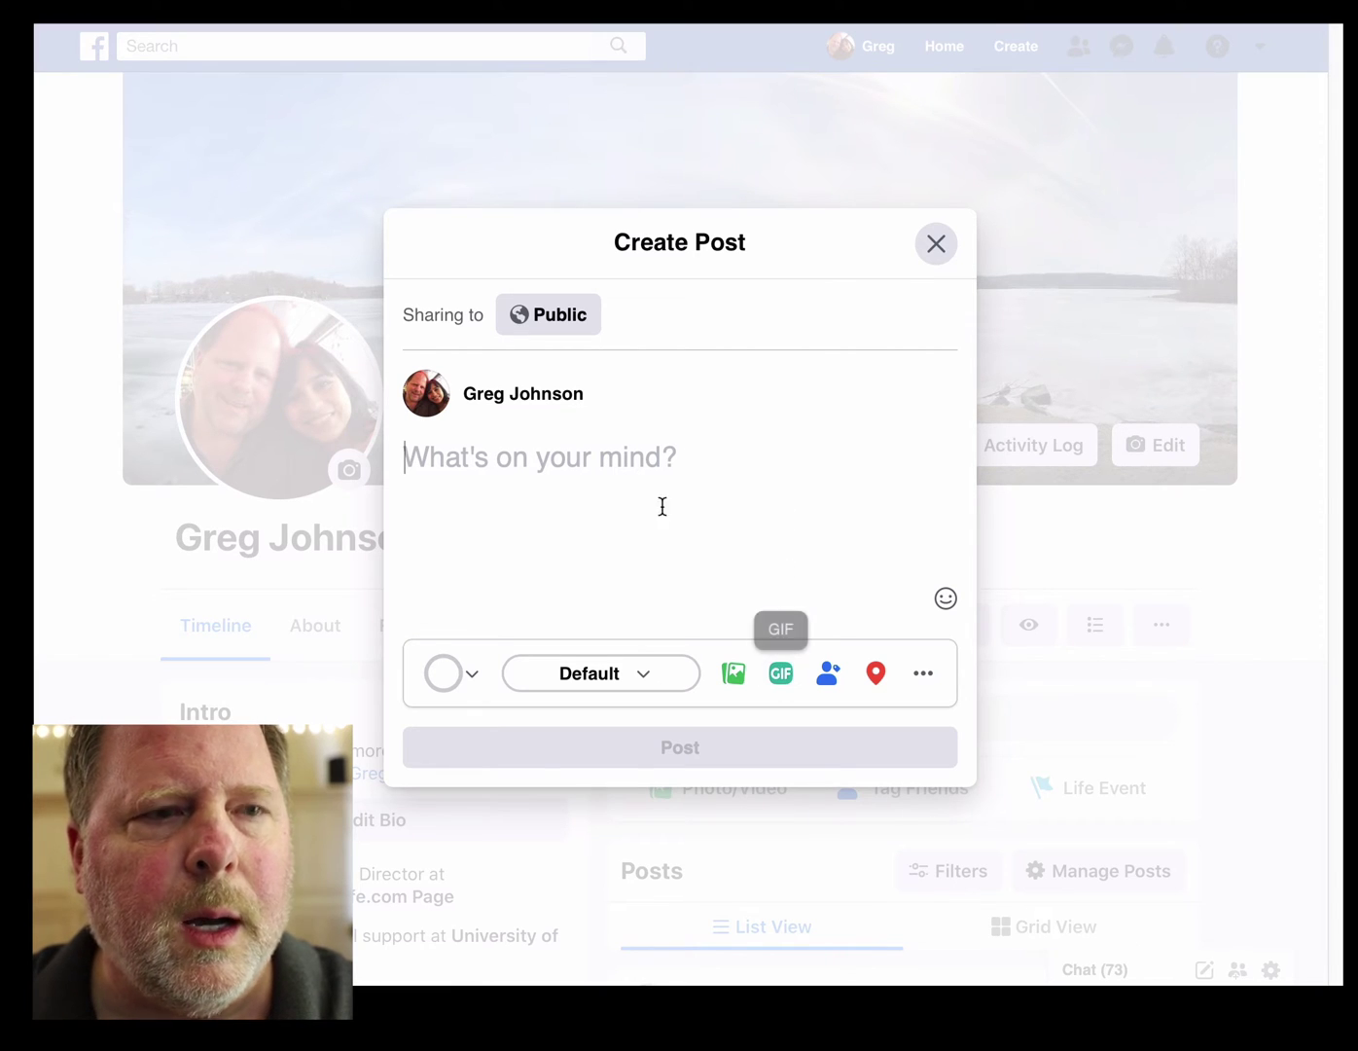
Paste the full tech tip text again, try to highlight part of it, and undo the paste
key(ctrl+v)
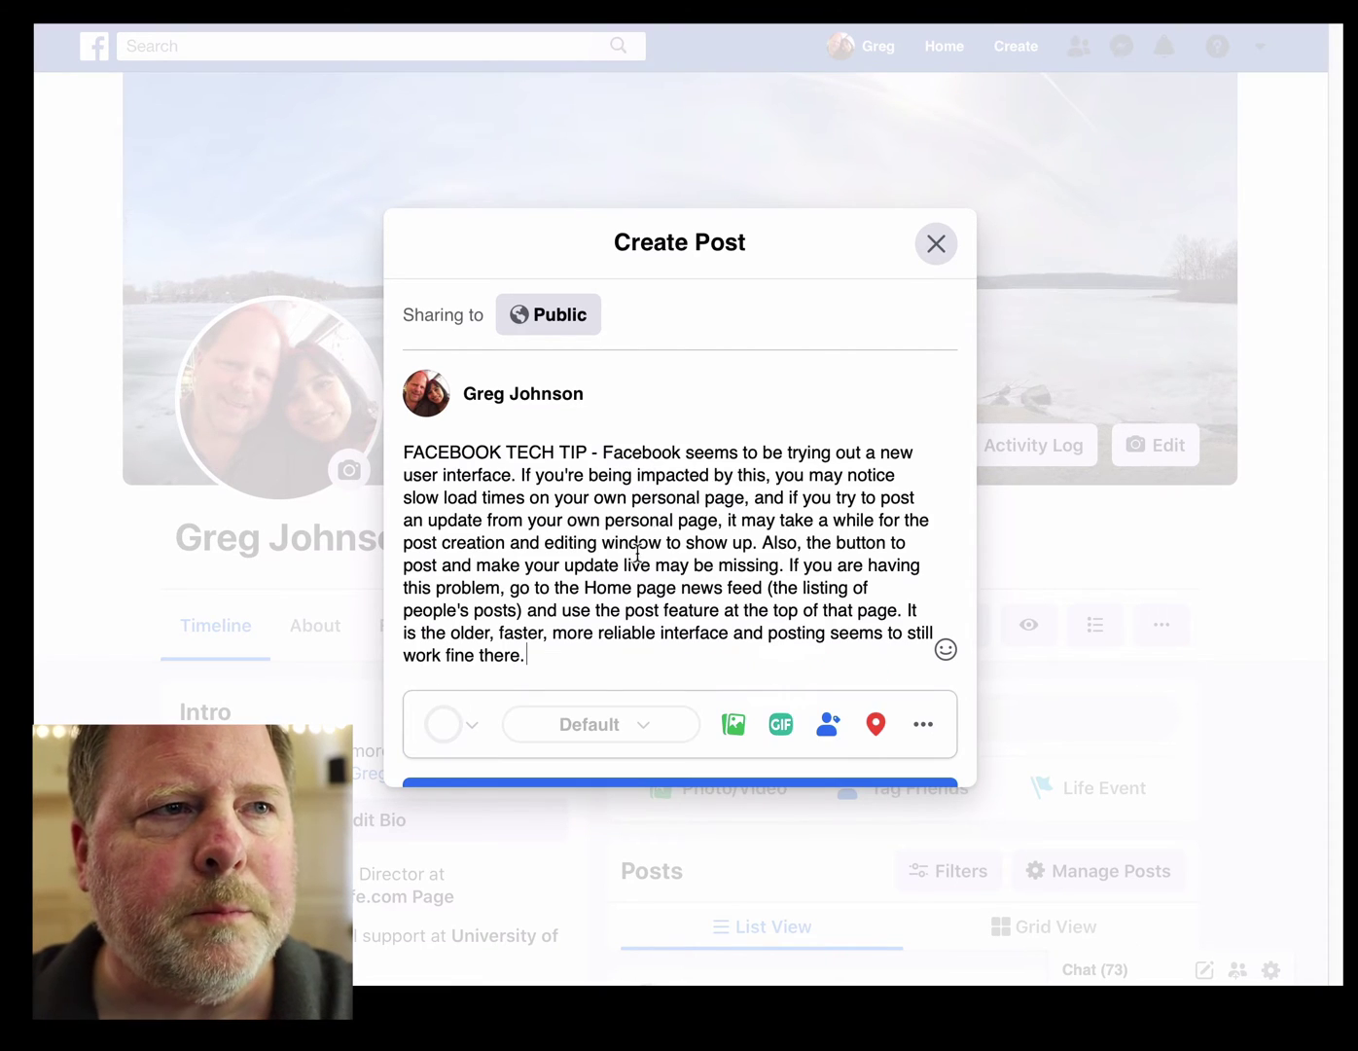
drag(596, 580, 755, 642)
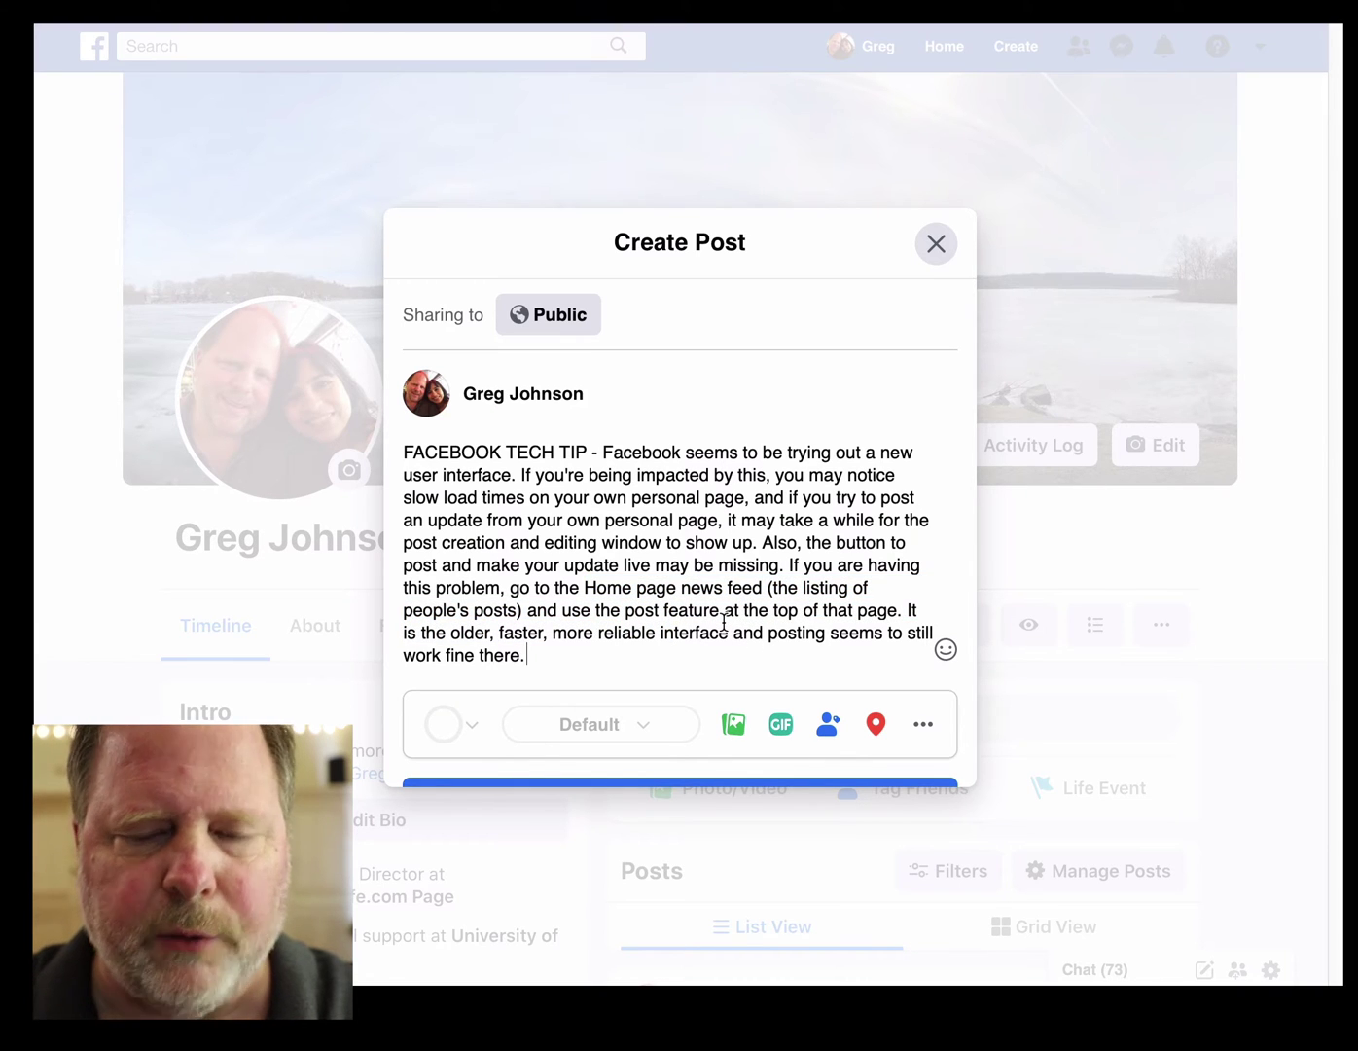
key(ctrl+z)
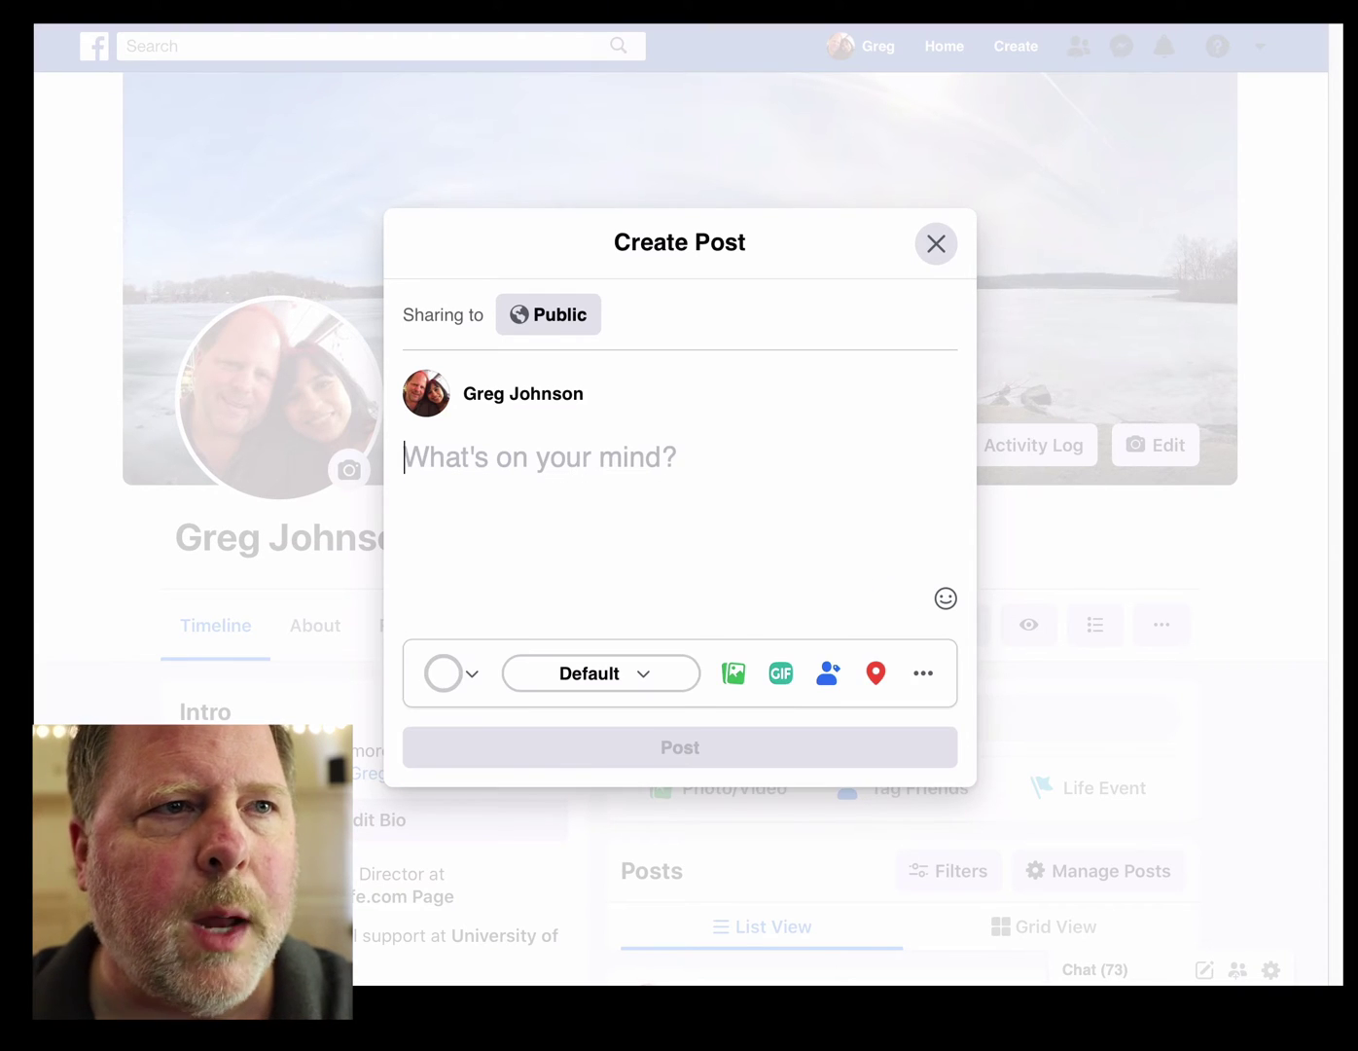
Add the "I LIKE YOU" GIF from the GIF library to the empty post
click(782, 674)
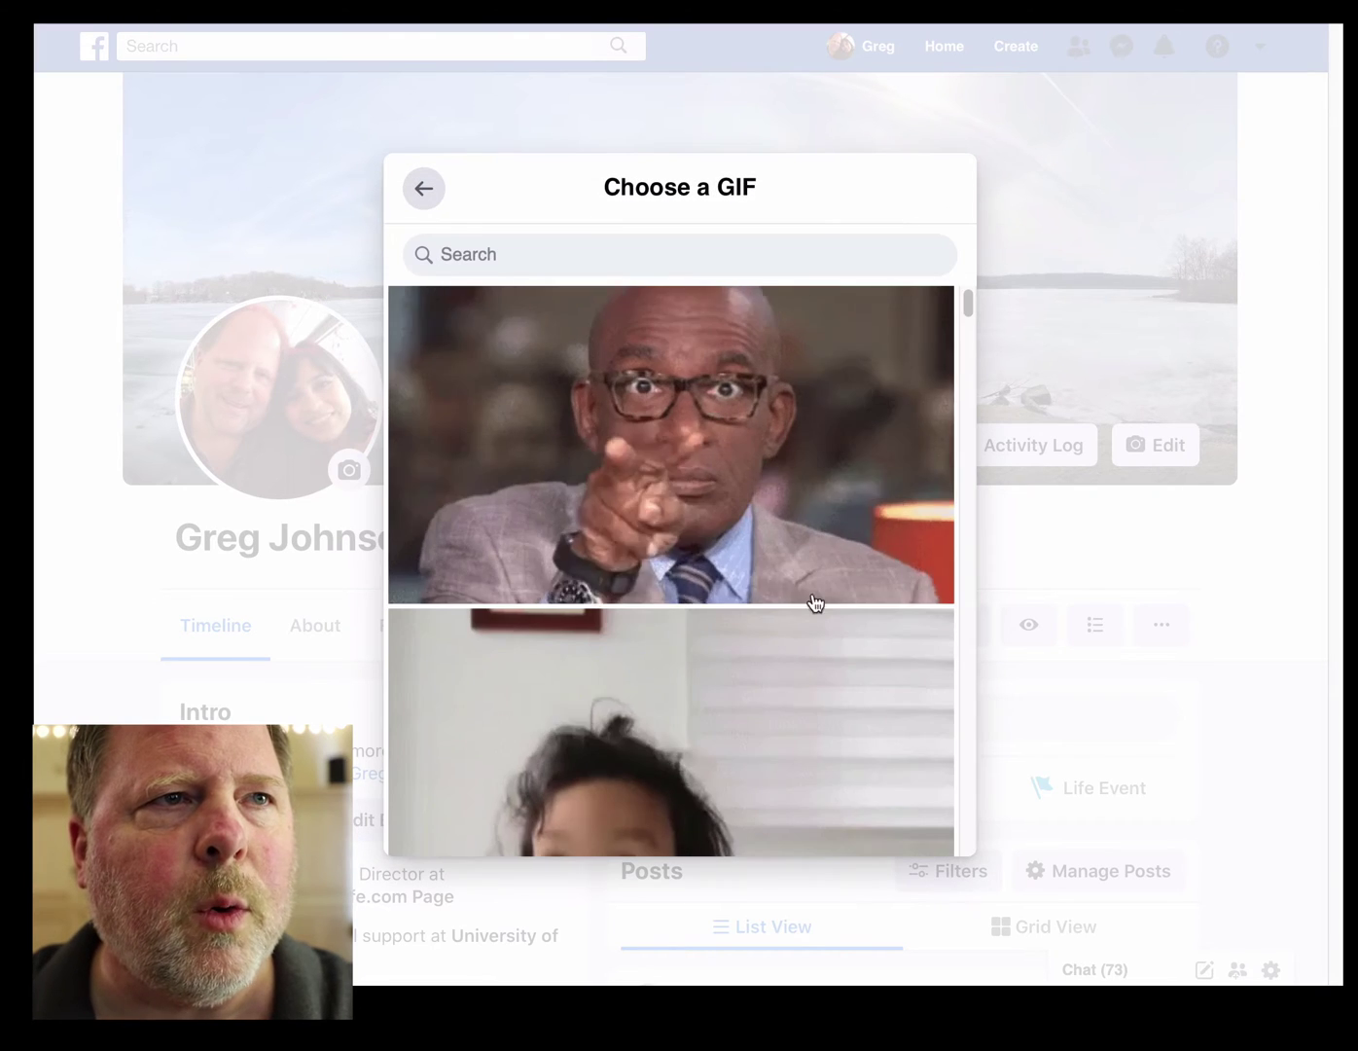
scroll(804, 664, down, 3)
scroll(804, 664, down, 5)
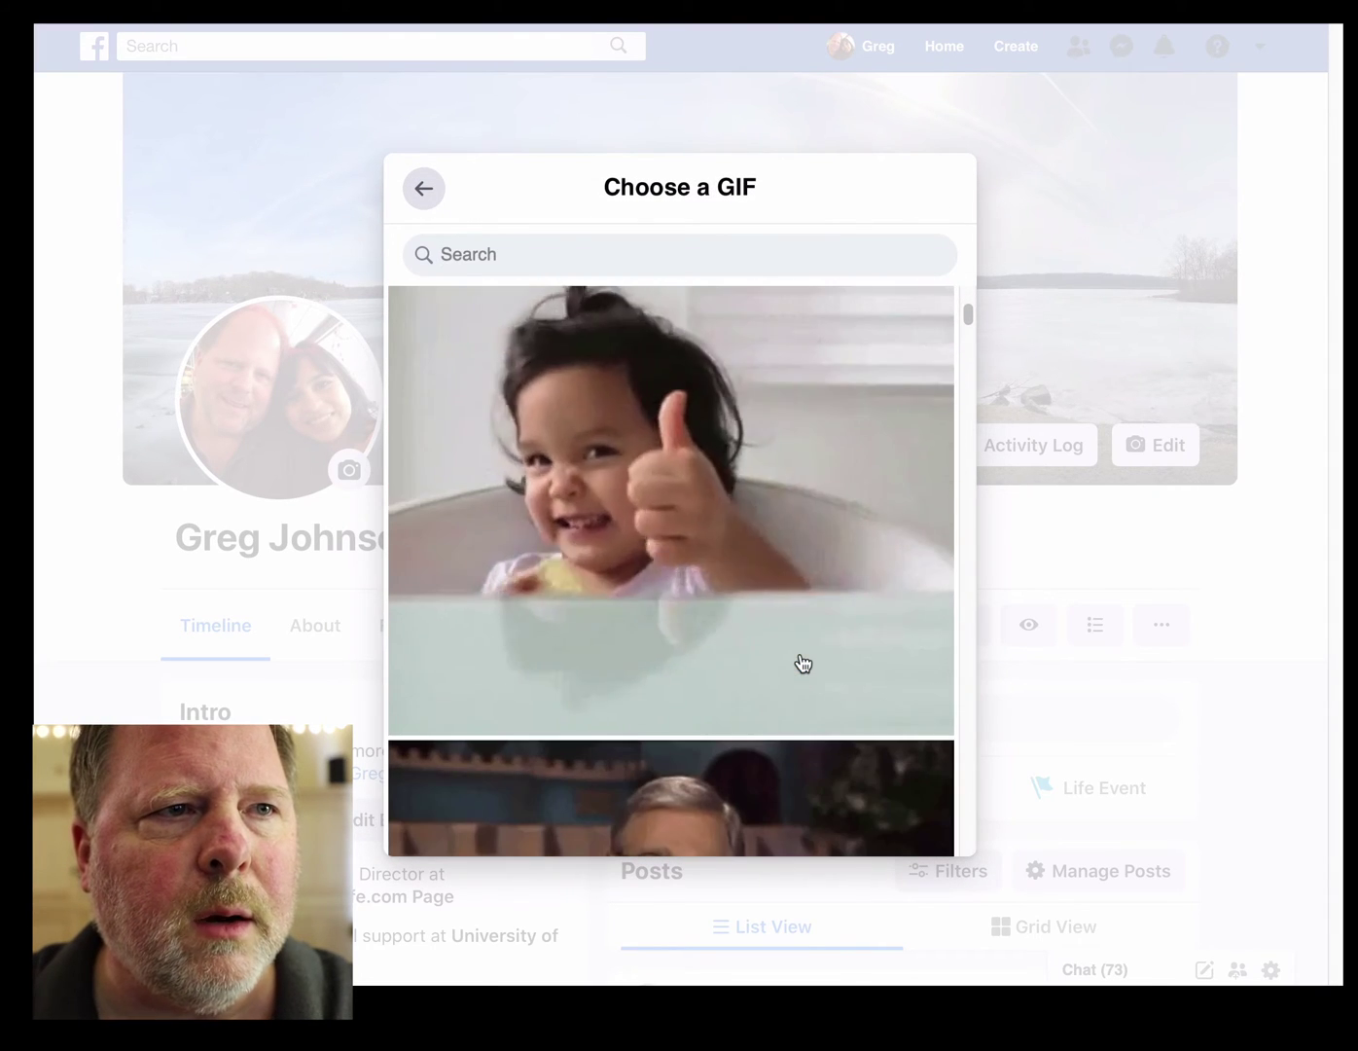
click(757, 638)
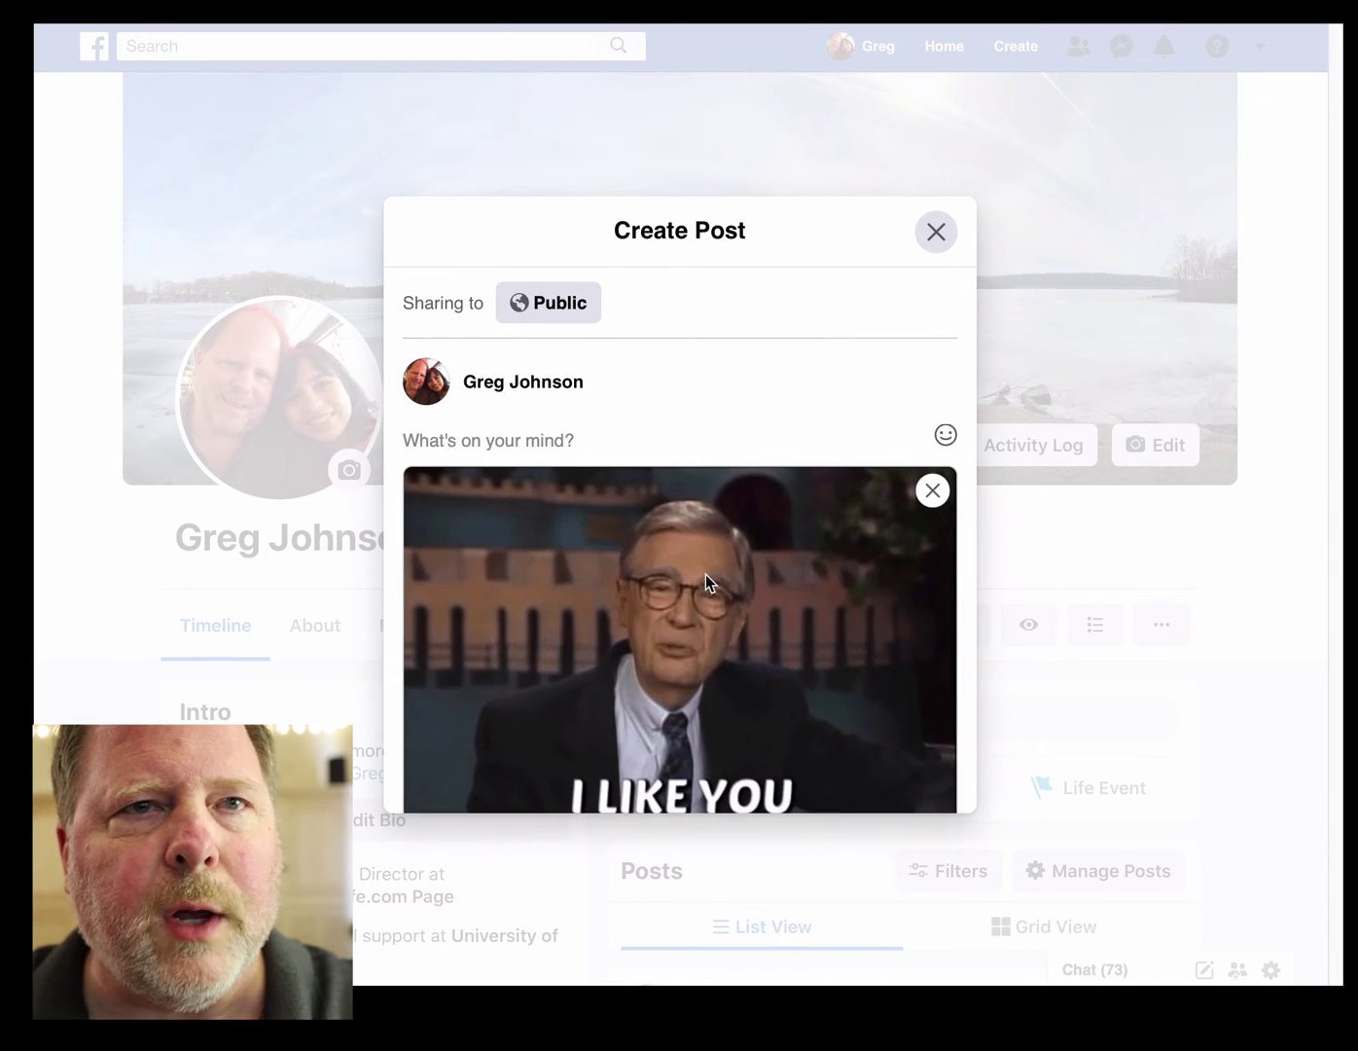
Paste the tech tip text above the GIF and review the composed post
click(542, 445)
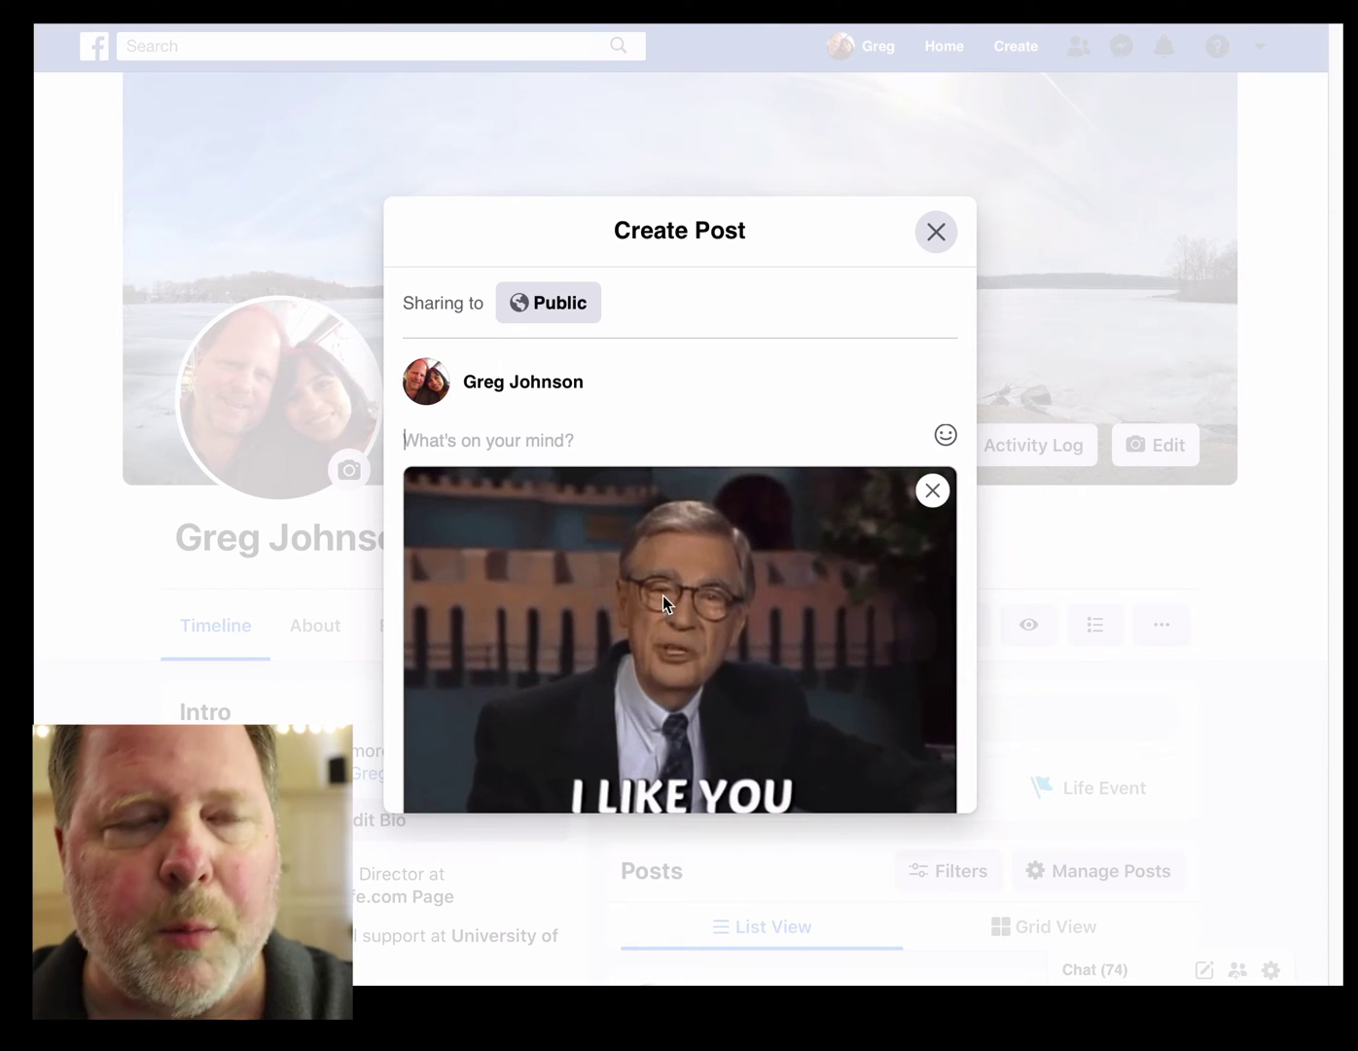
key(ctrl+v)
scroll(664, 602, down, 4)
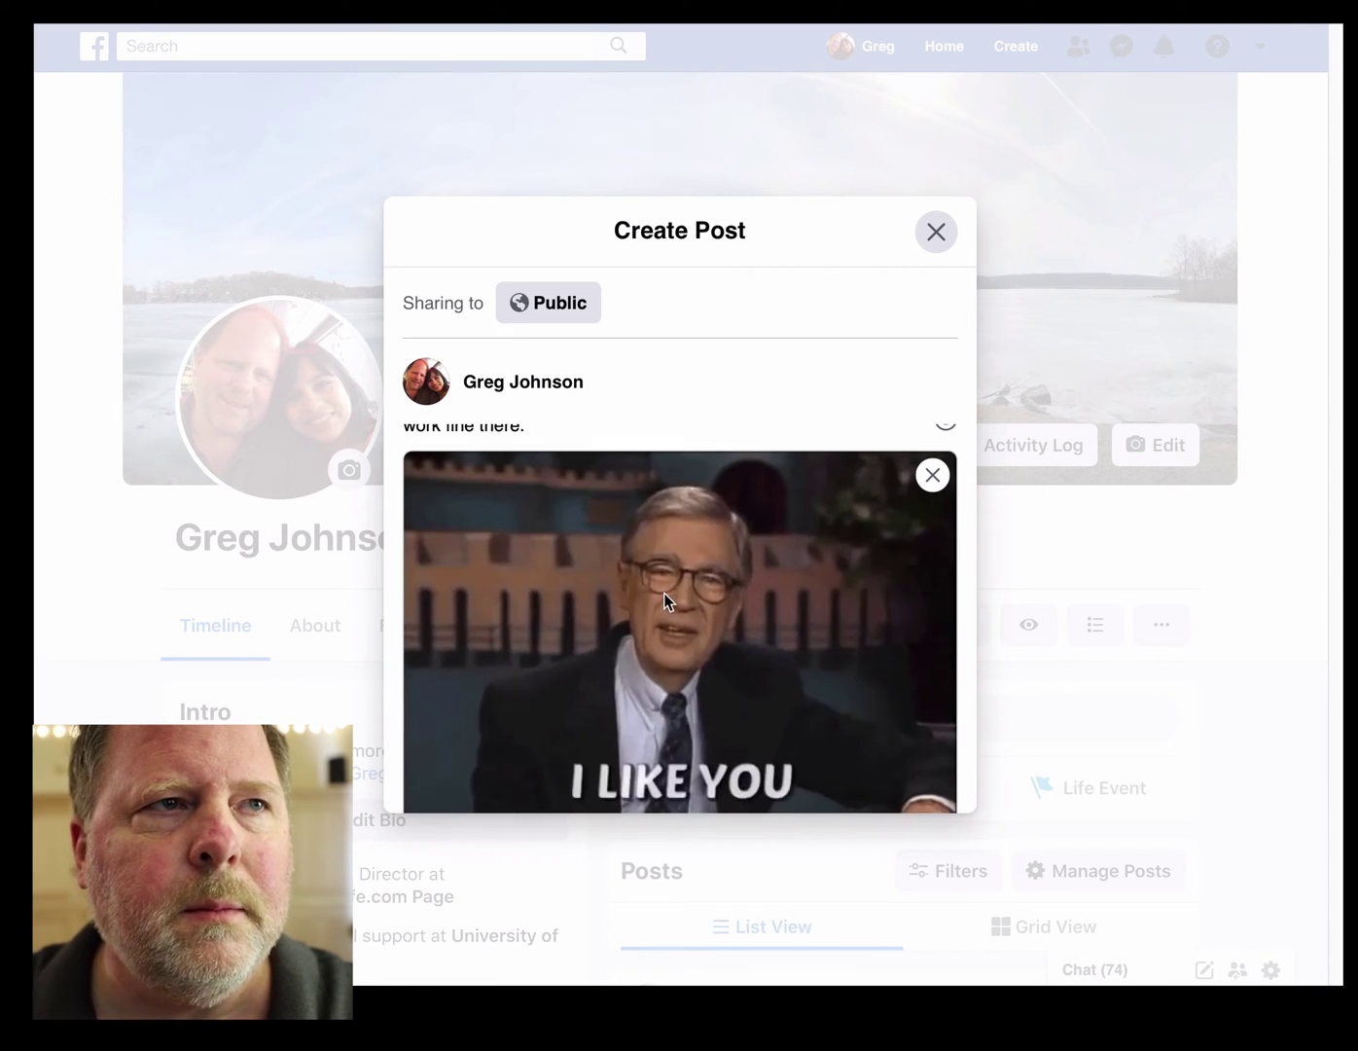
scroll(664, 593, up, 3)
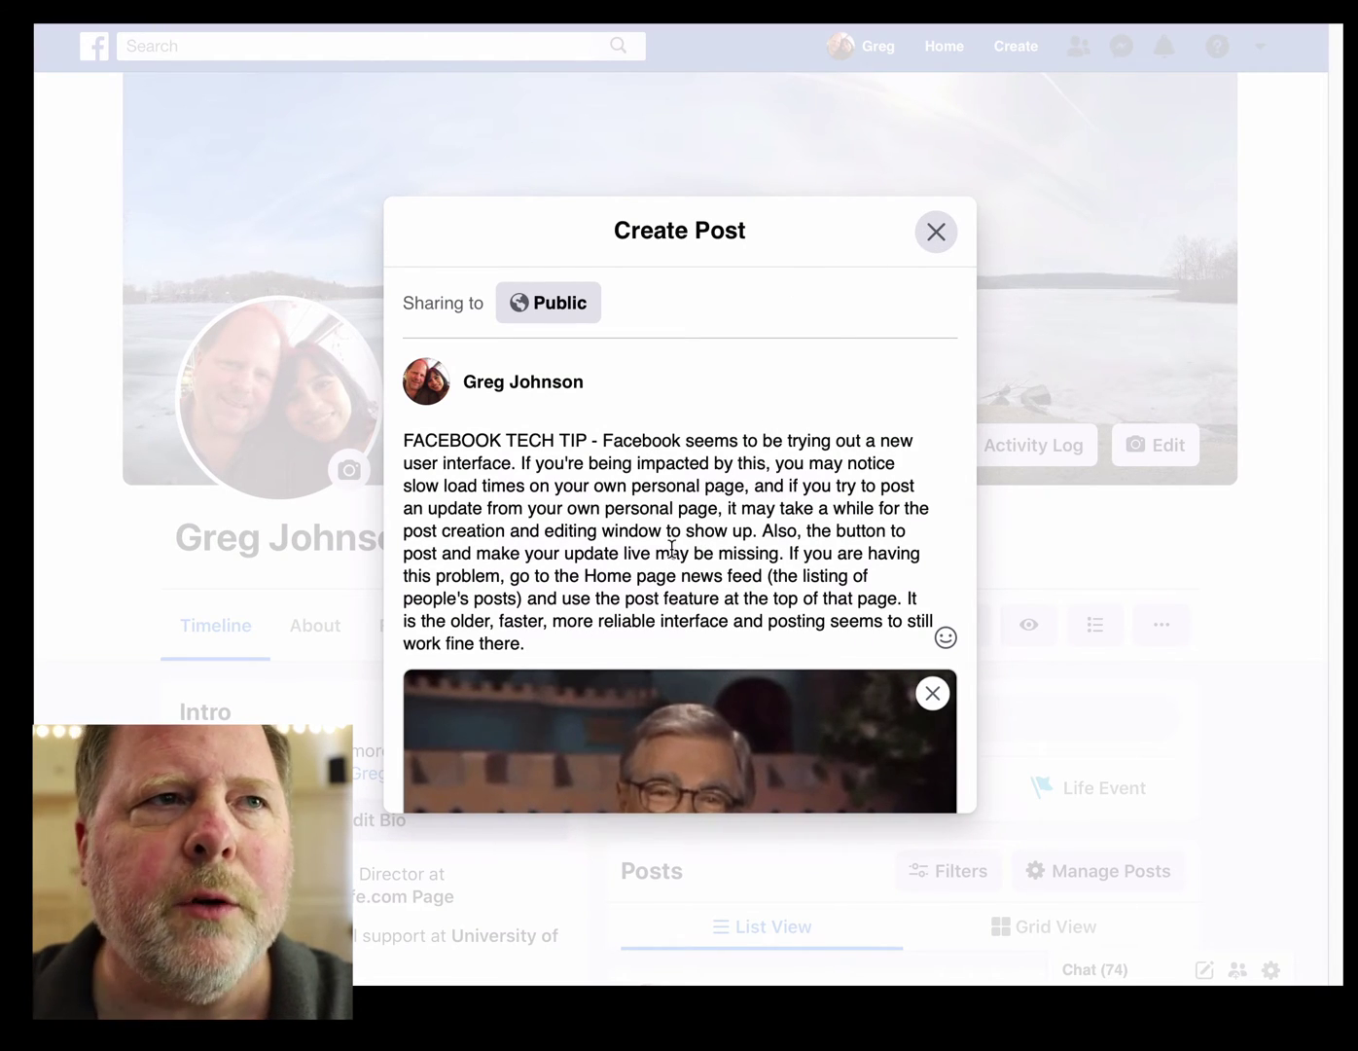
Try to highlight and delete the tech tip text above the GIF, and undo the deletion
drag(576, 552, 700, 639)
click(705, 637)
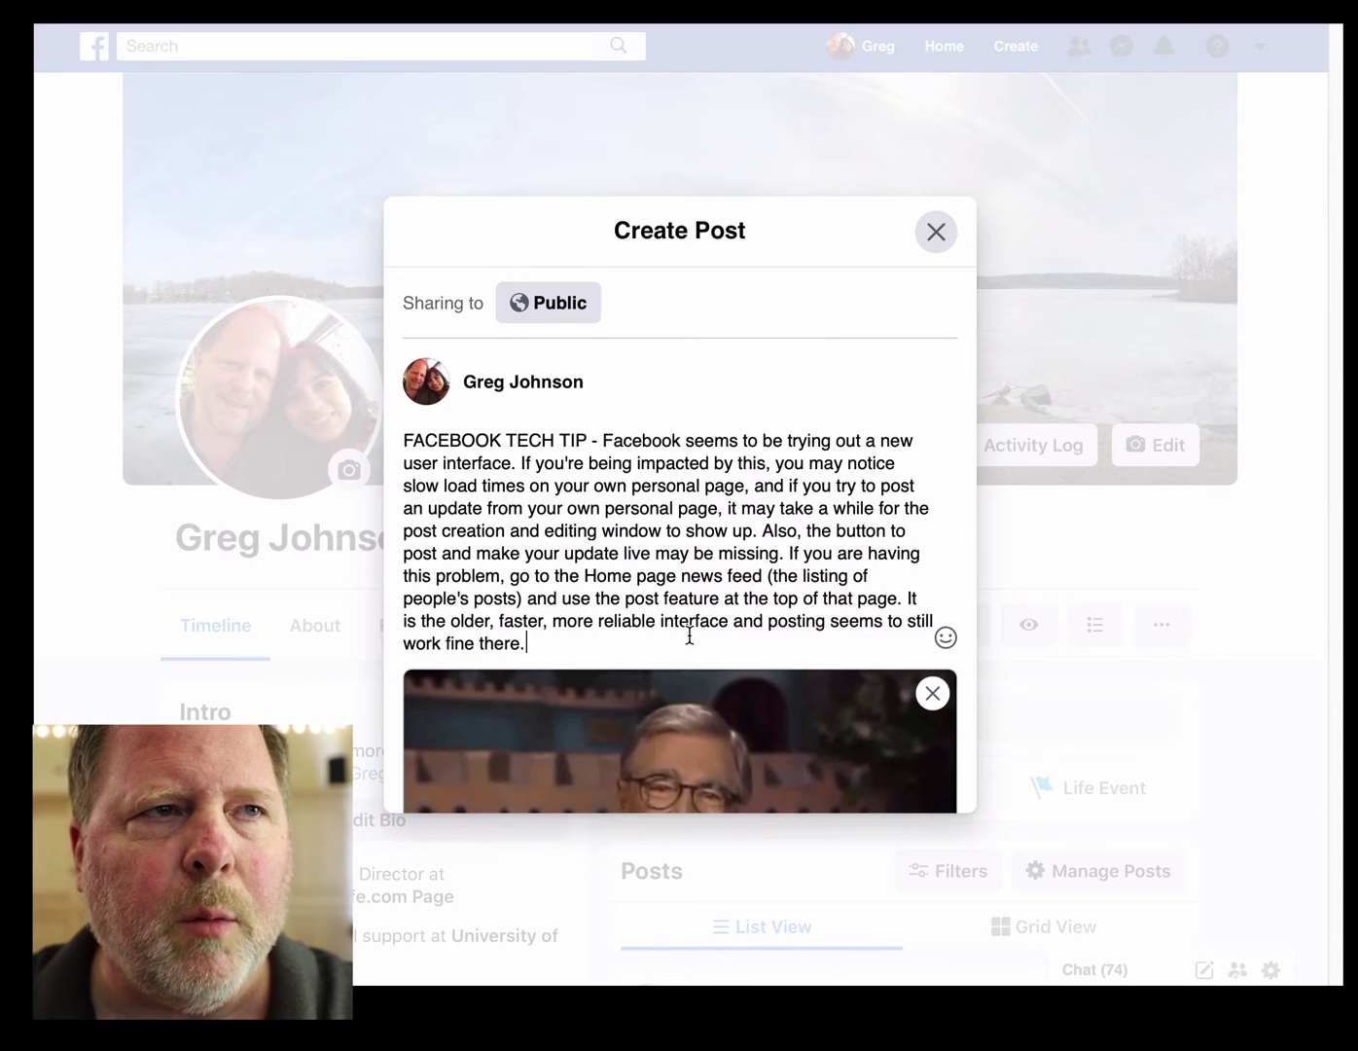
key(ctrl+a)
key(BackSpace)
key(ctrl+z)
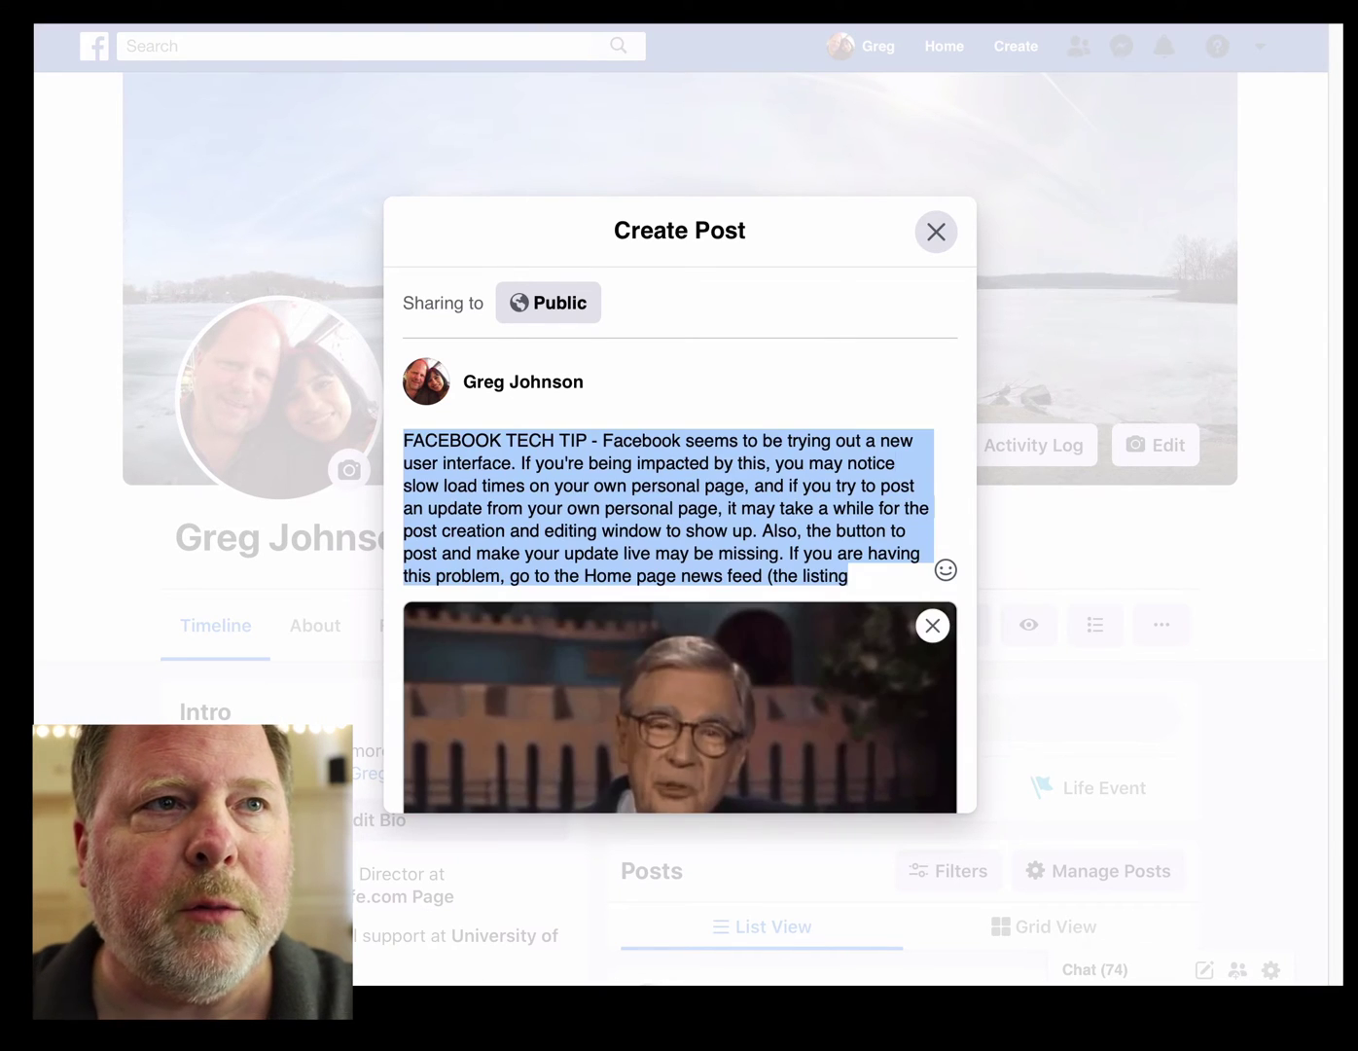
drag(688, 635, 848, 576)
click(819, 631)
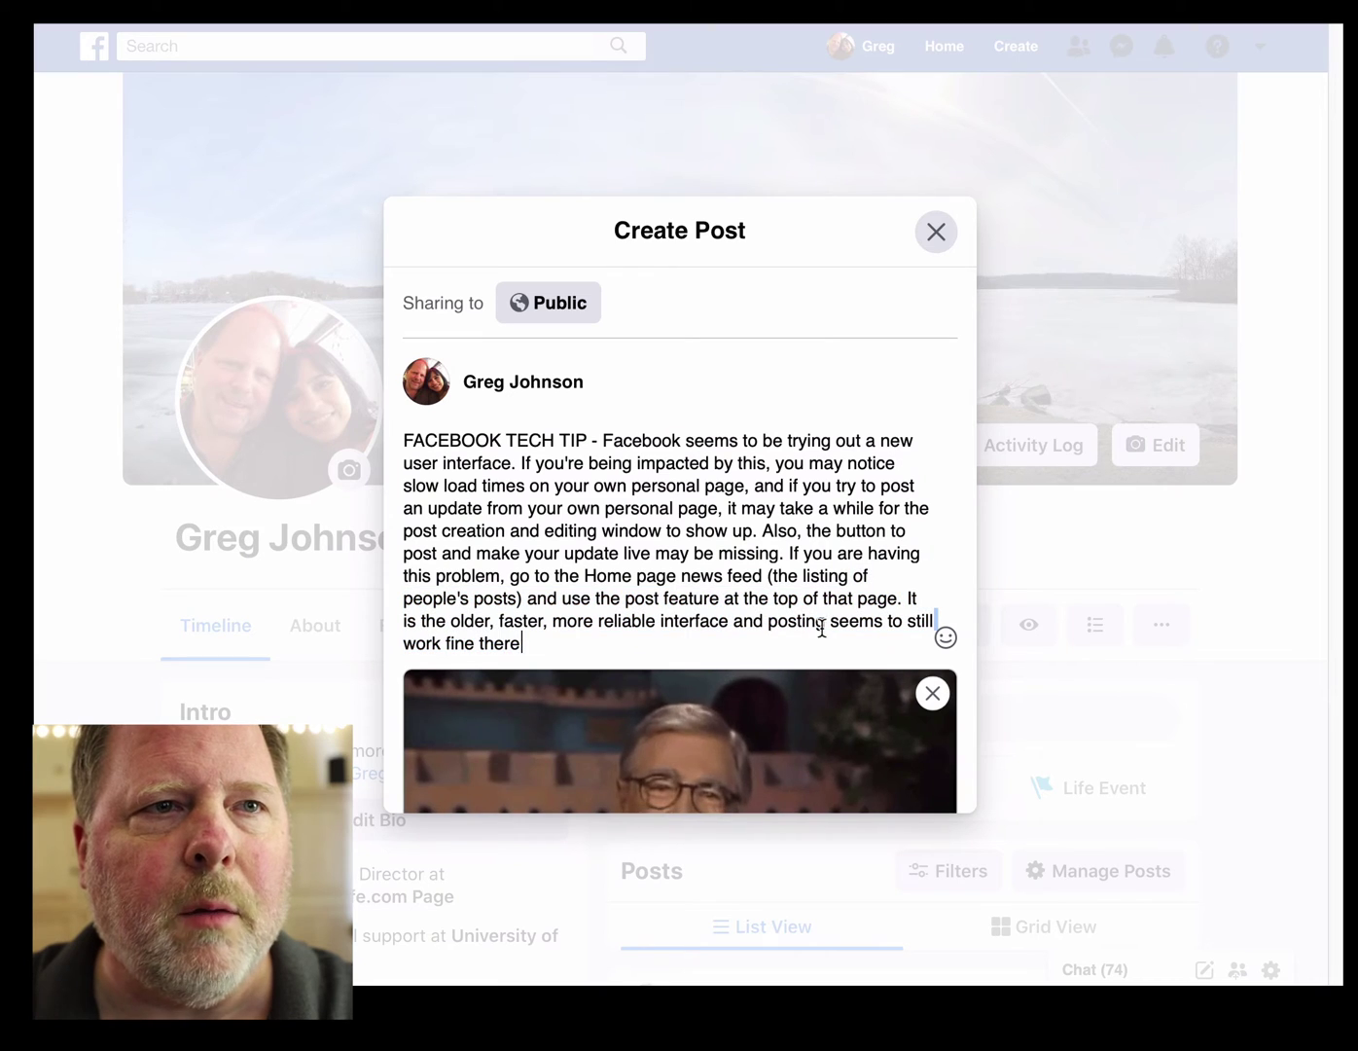
Remove the GIF from the draft and close the profile-page post composer without posting
click(932, 693)
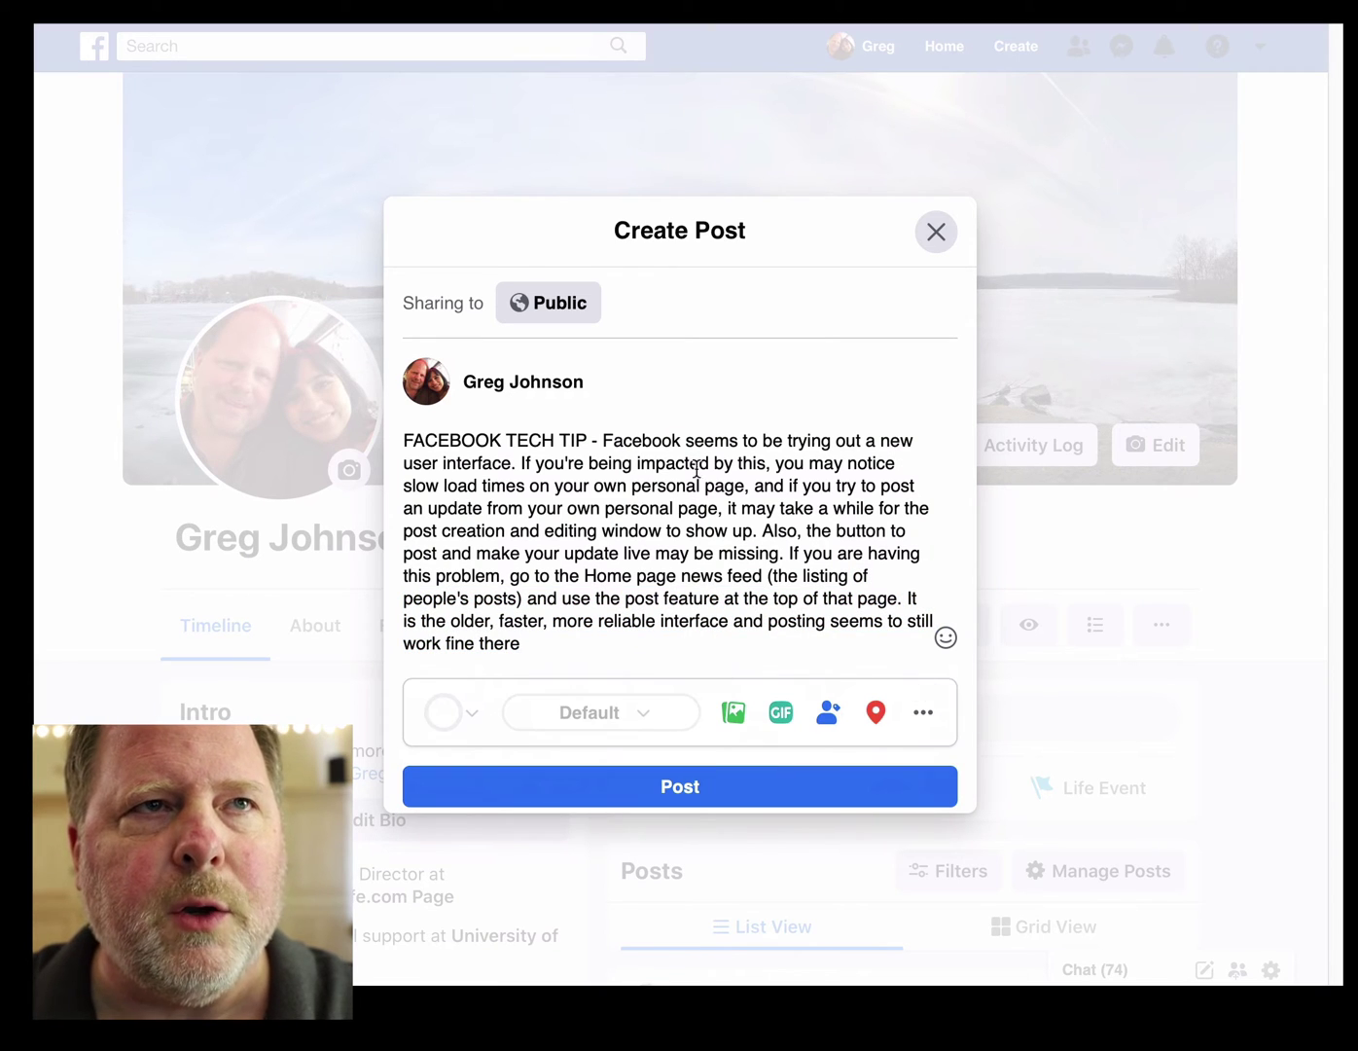
click(936, 231)
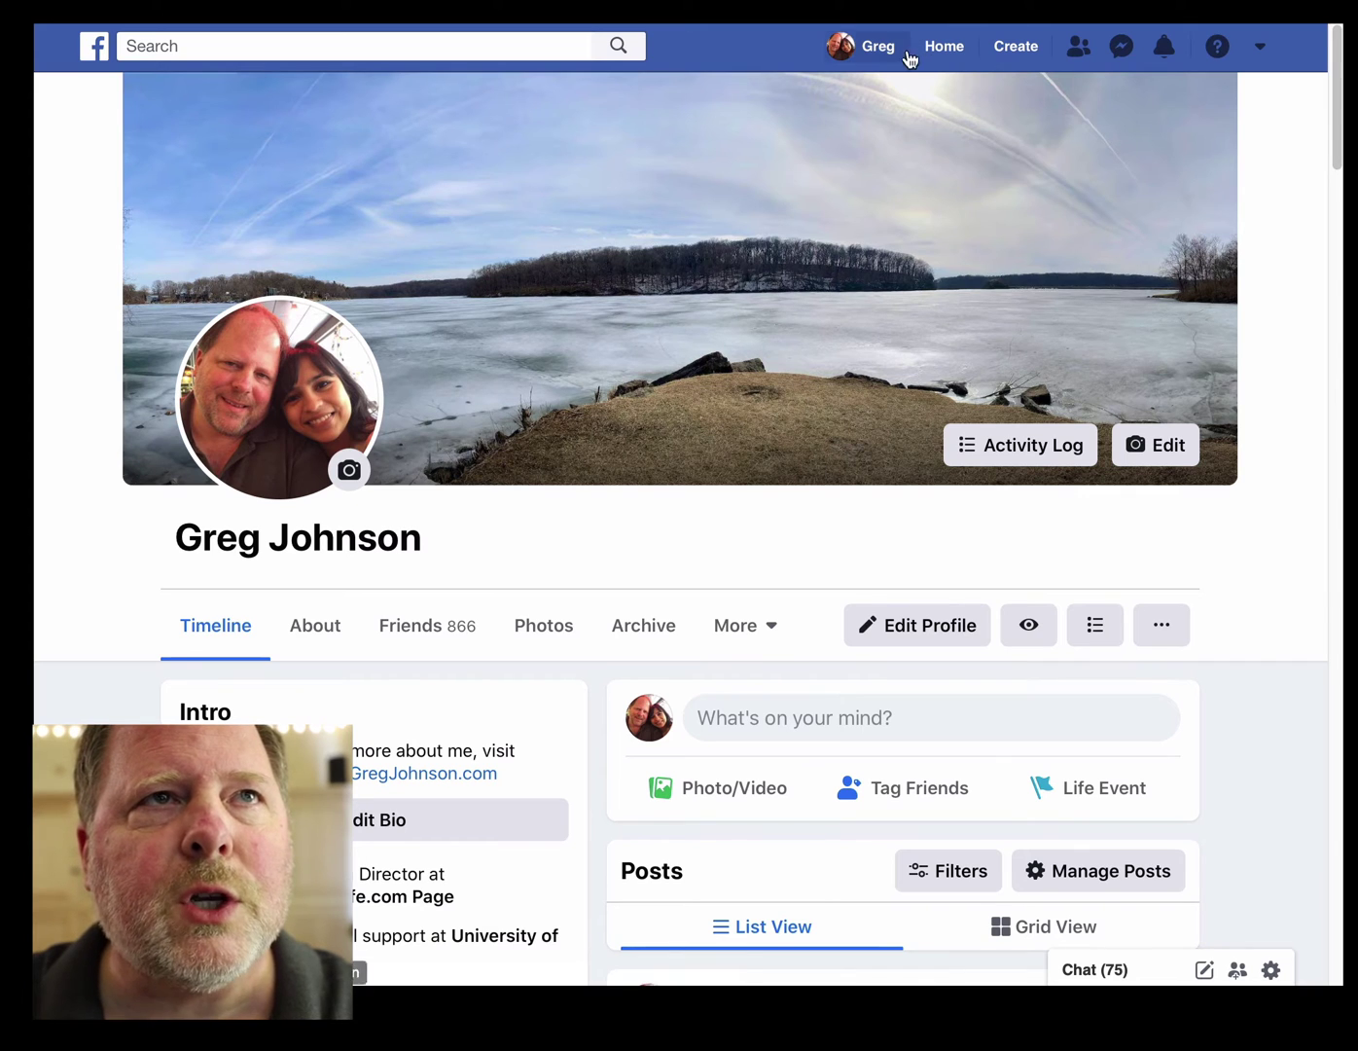
Go to the Home news feed, open its post composer, and paste in the full Facebook tech tip text
click(947, 58)
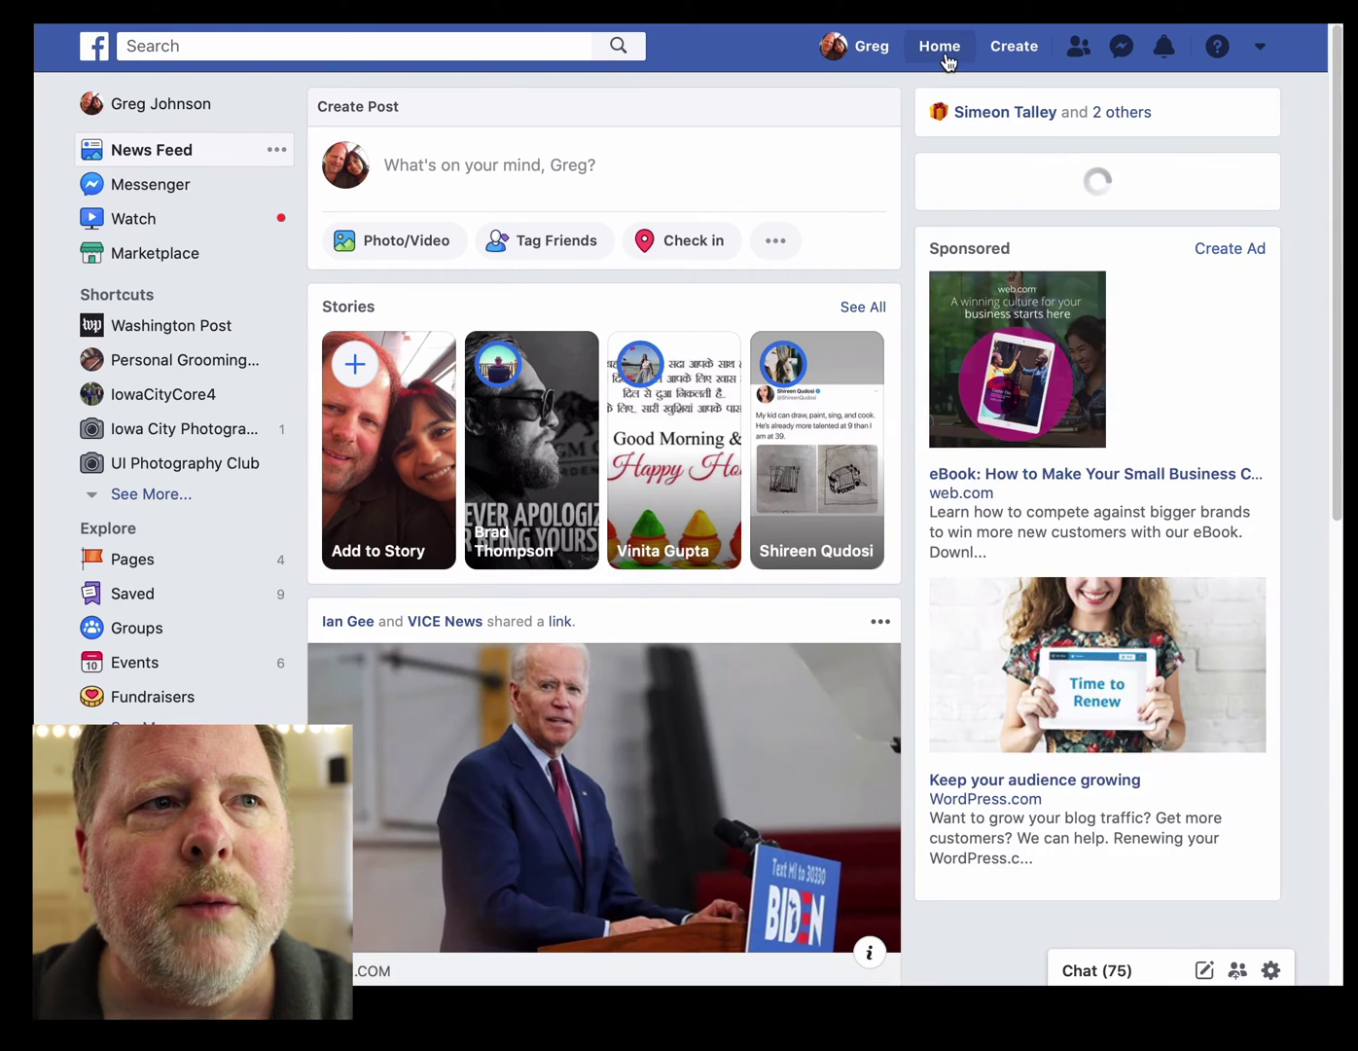
click(583, 166)
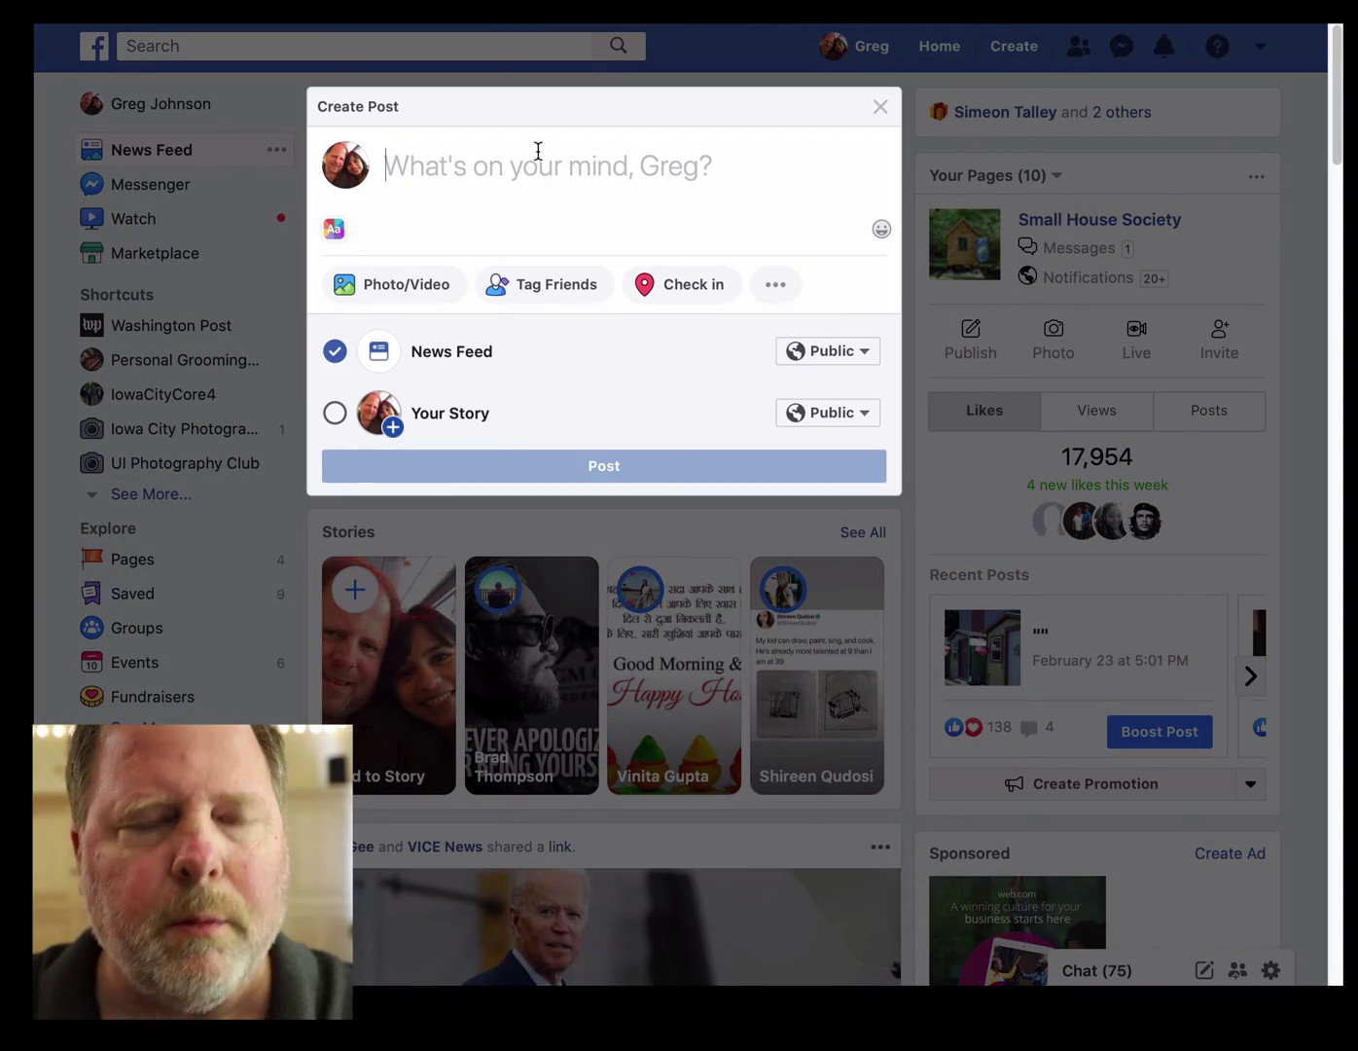
click(882, 107)
click(478, 167)
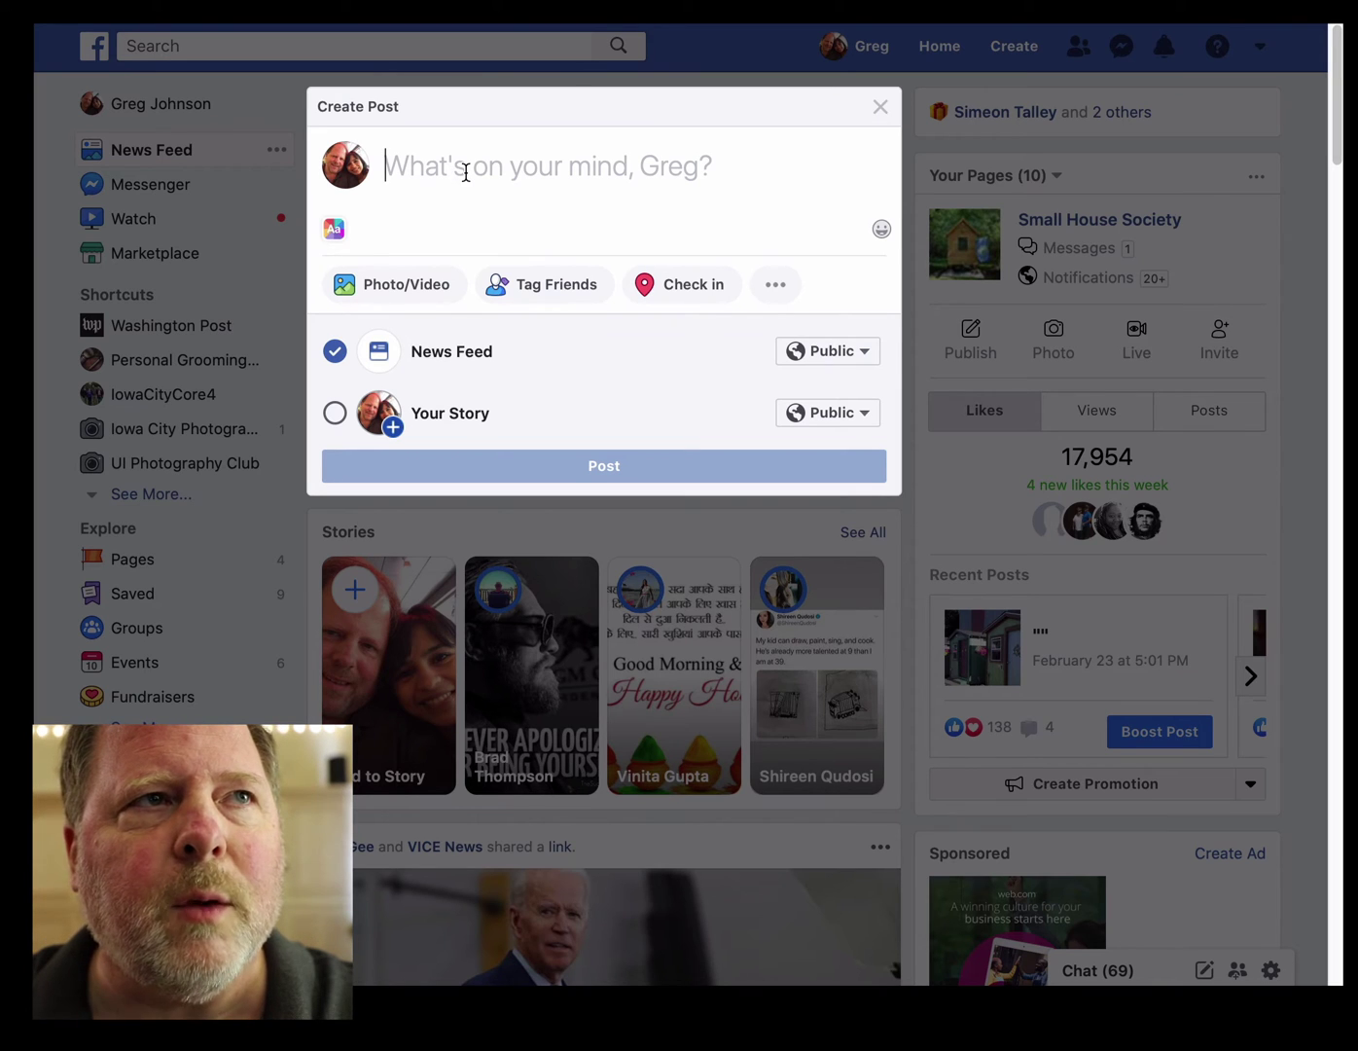
text(FACEBOOK TECH TIP - Facebook seems to be trying out a new user interface. If you're being impacted by this, you may notice slow load times on your own personal page, and if you try to post an update from your own personal page, it may take a while for the post creation and editing window to show up. Also, the button to post and make your update live may be missing. If you are having this problem, go to the Home page news feed (the listing of people's posts) and use the post feature at the top of that page. It is the older, faster, more reliable interface and posting seems to still work fine there.)
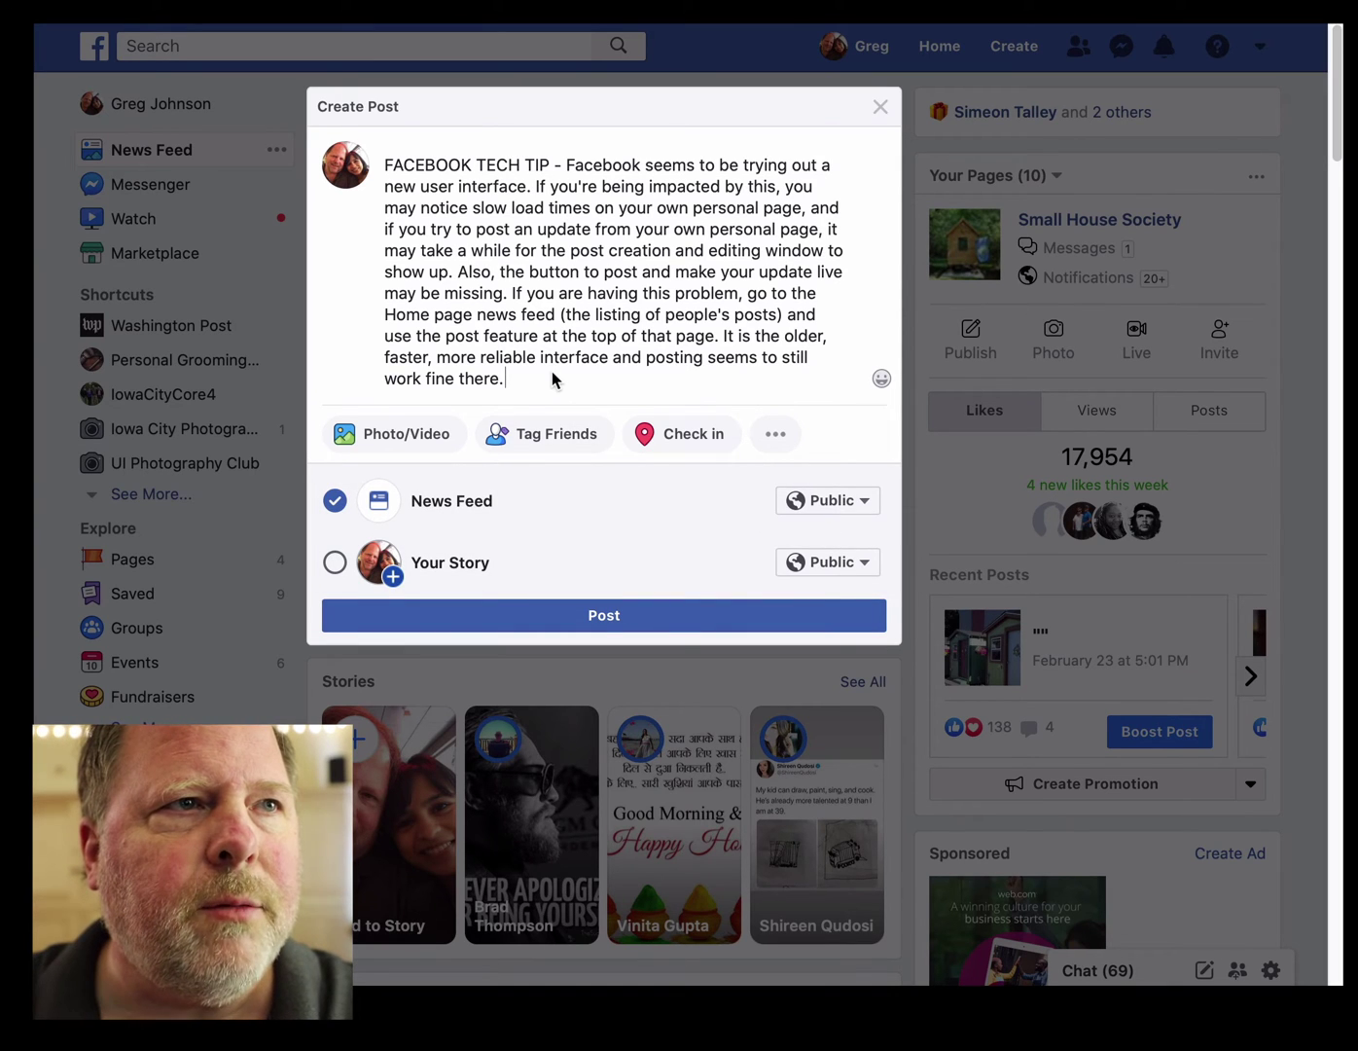
Add the trending "I LIKE YOU JUST THE WAY YOU ARE" GIF below the tech tip and review the whole composed post
click(776, 434)
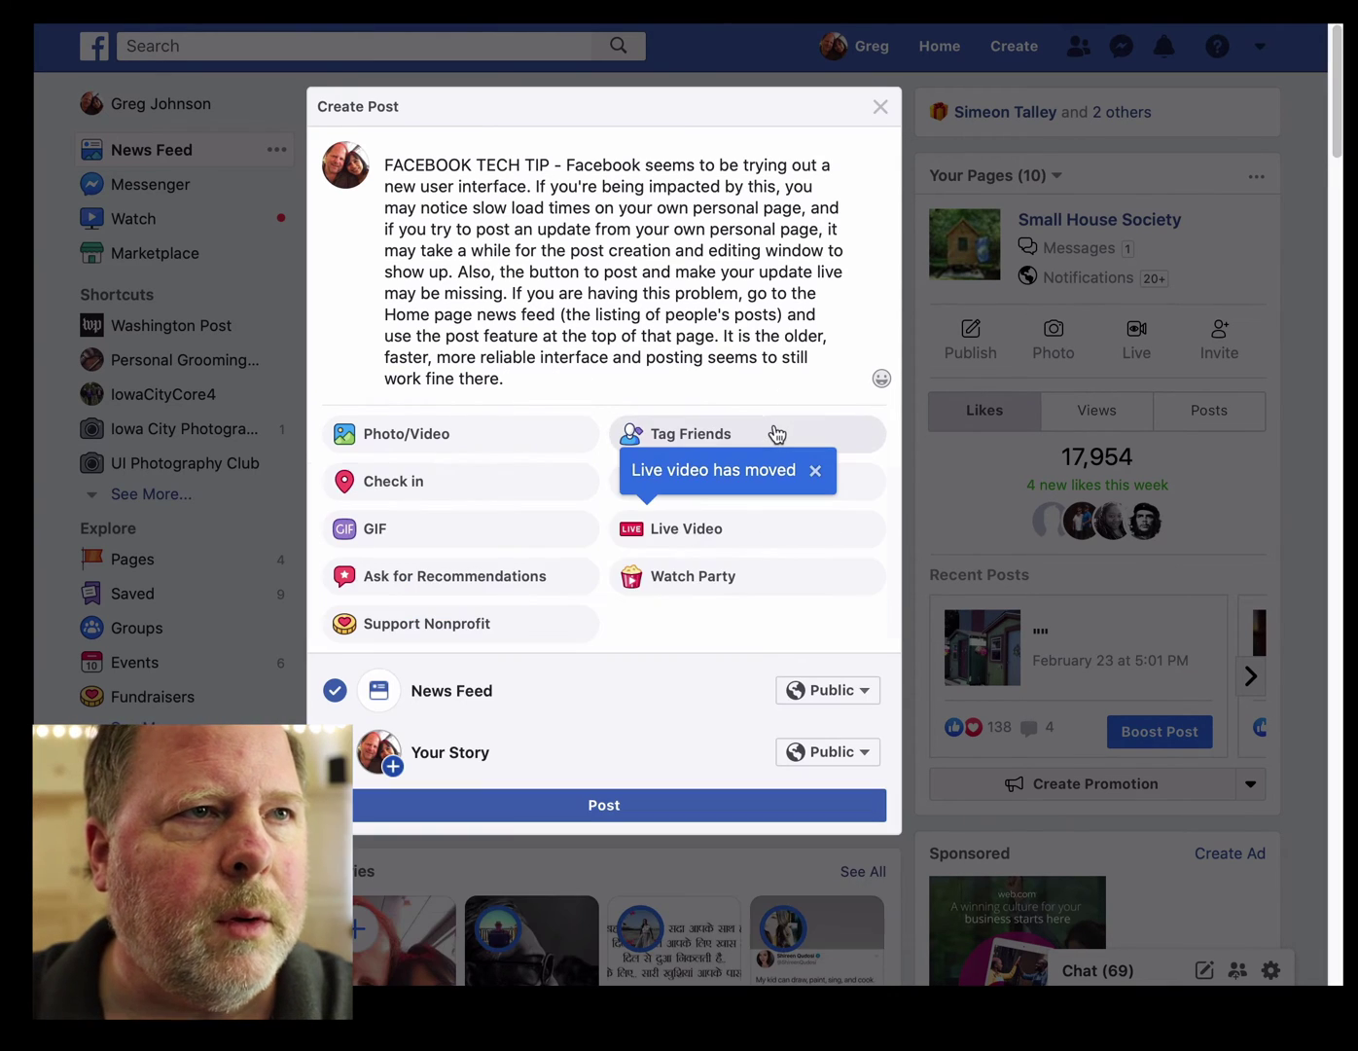
click(375, 526)
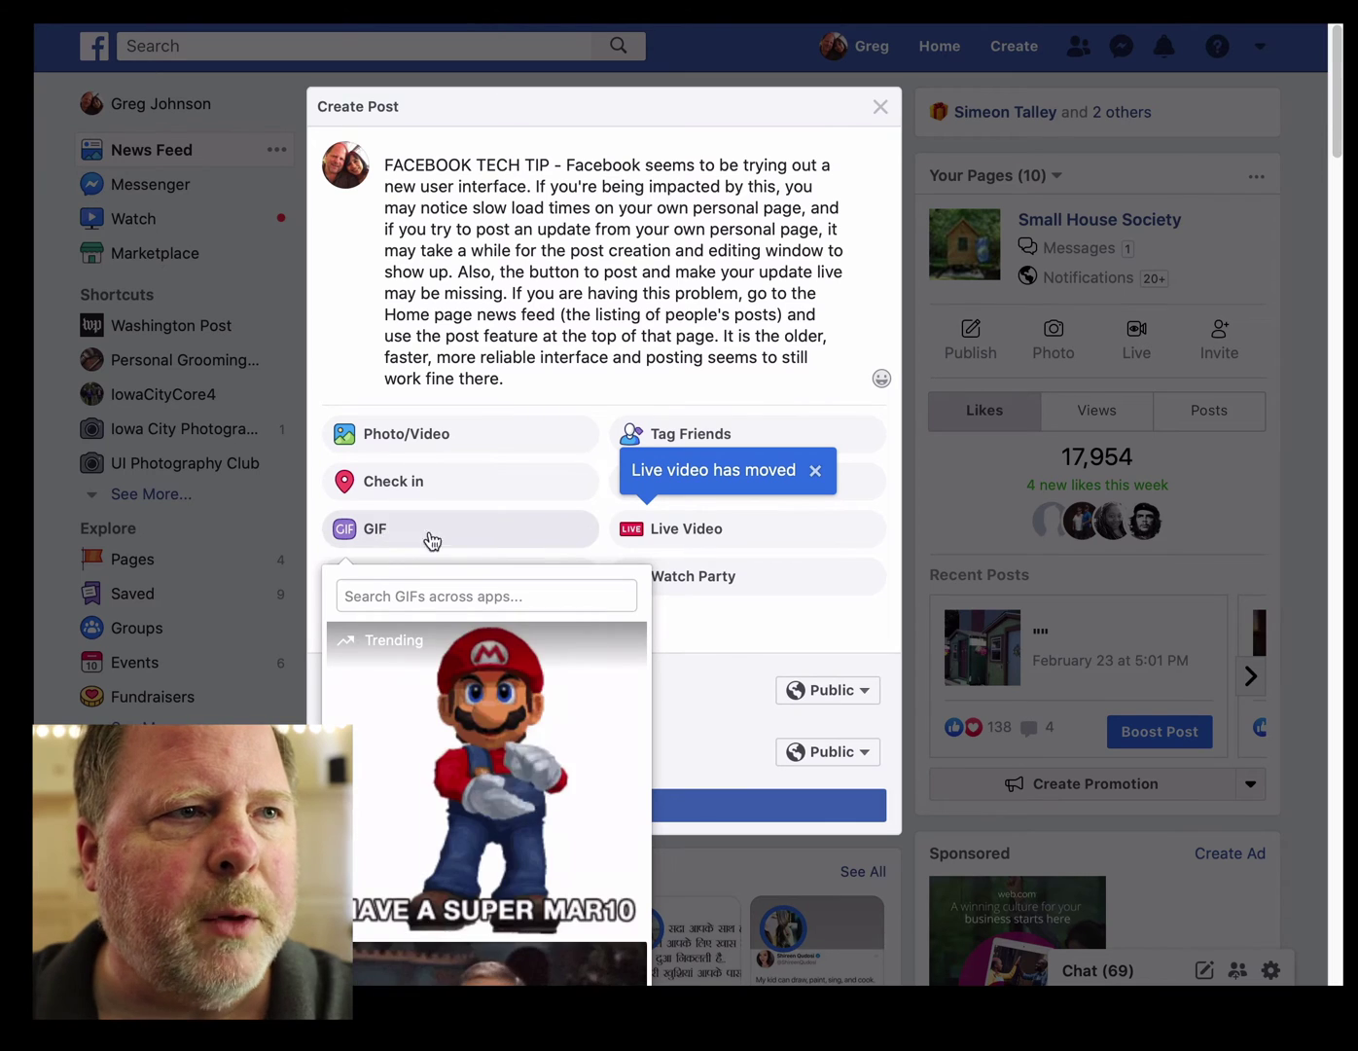
scroll(581, 750, down, 5)
scroll(506, 739, up, 3)
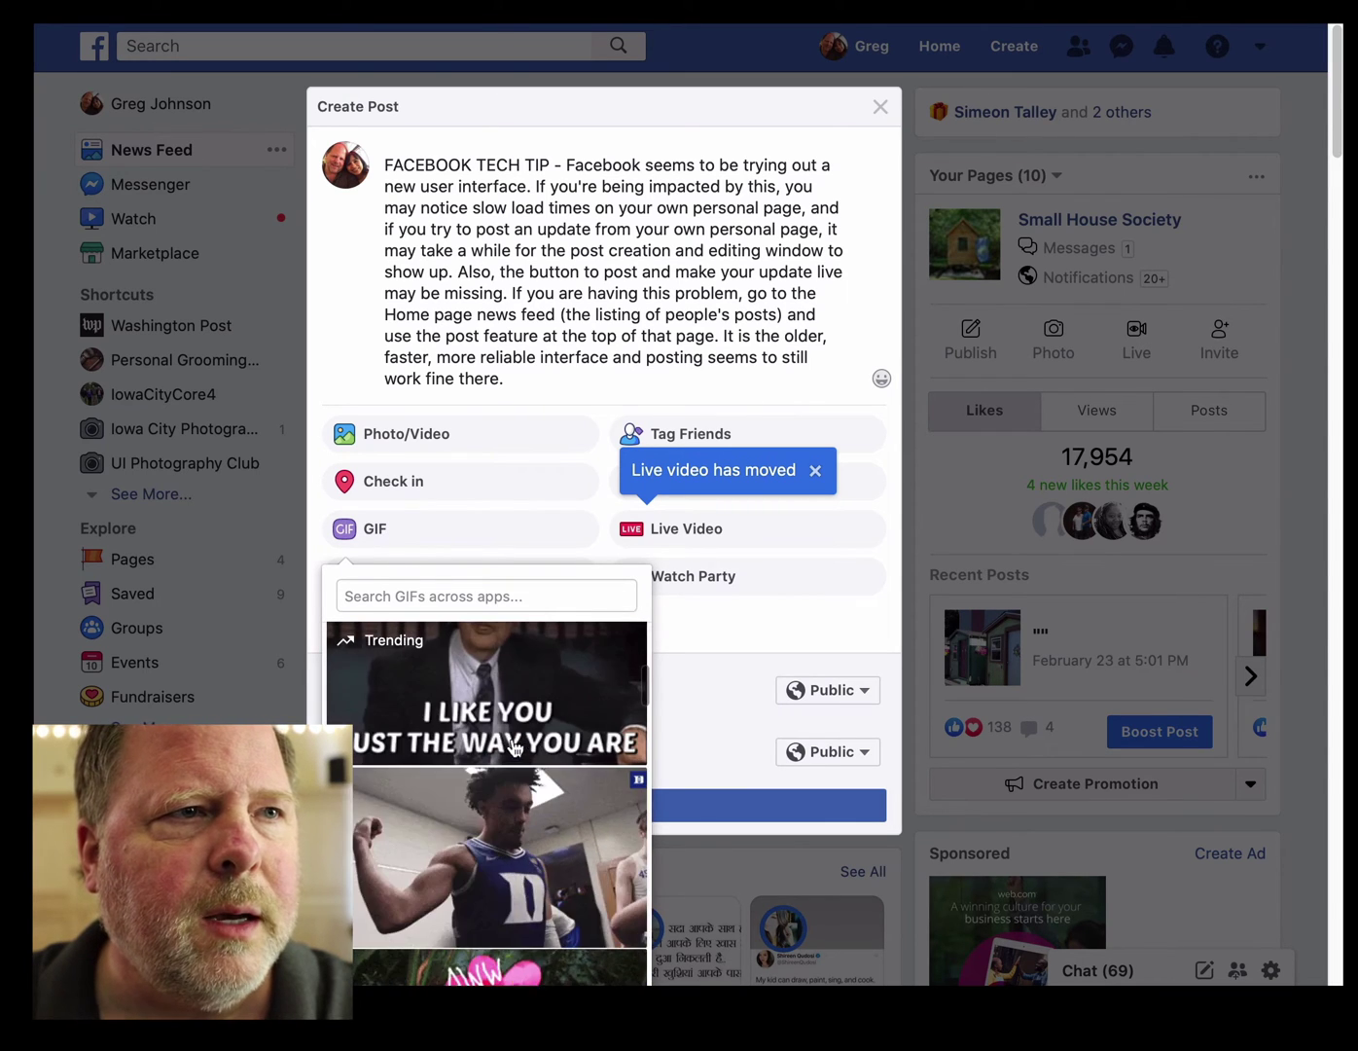
click(471, 710)
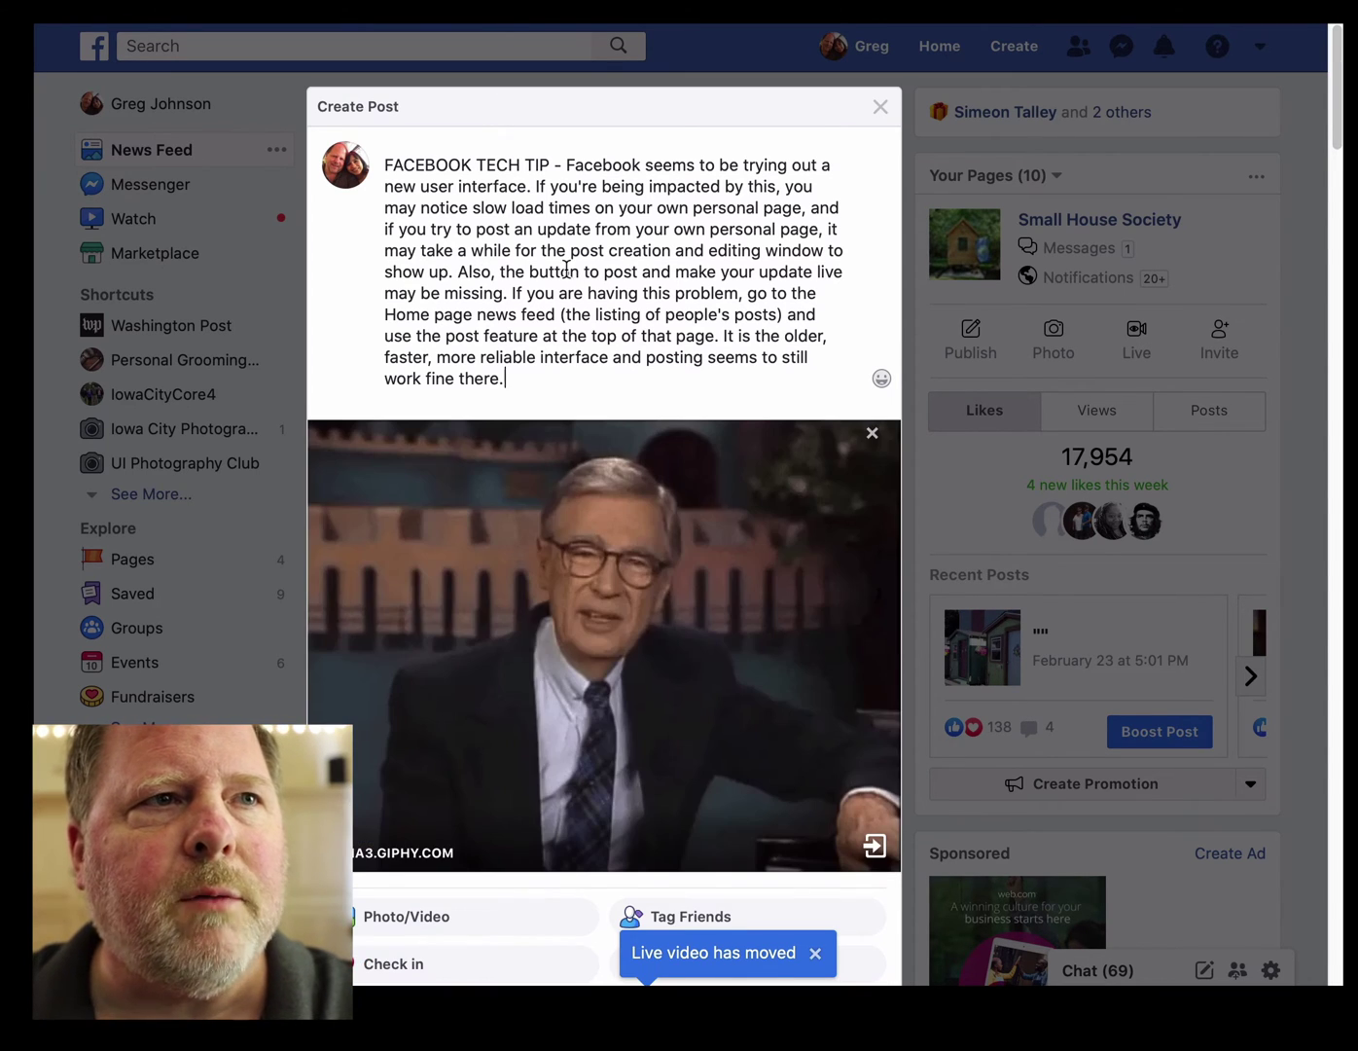
scroll(576, 283, down, 1)
scroll(577, 389, down, 6)
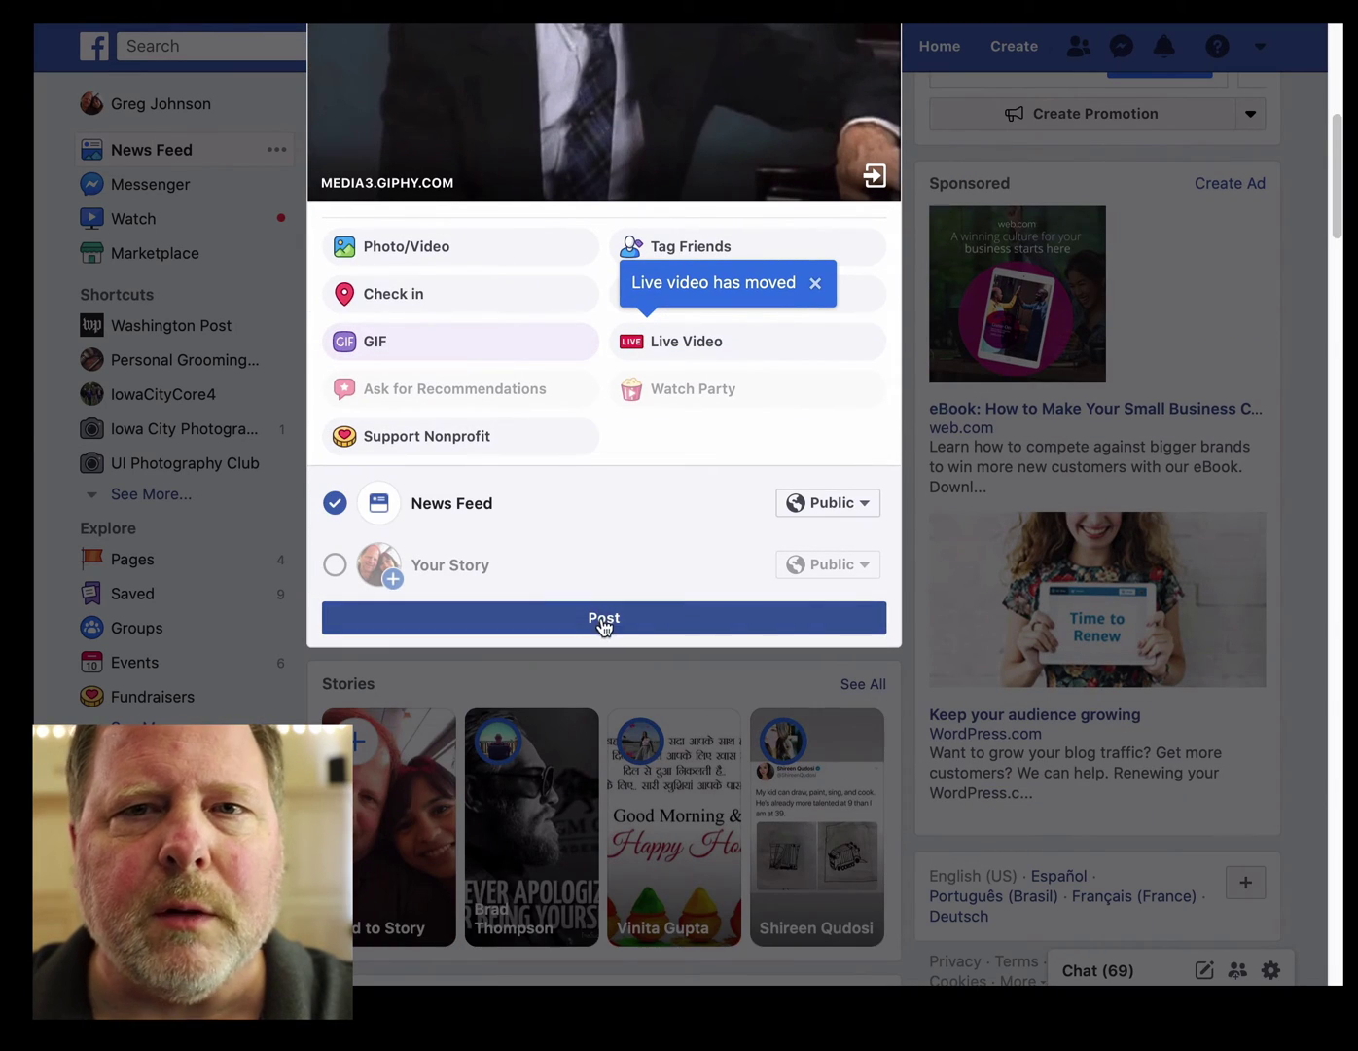
scroll(573, 555, up, 3)
scroll(573, 552, up, 5)
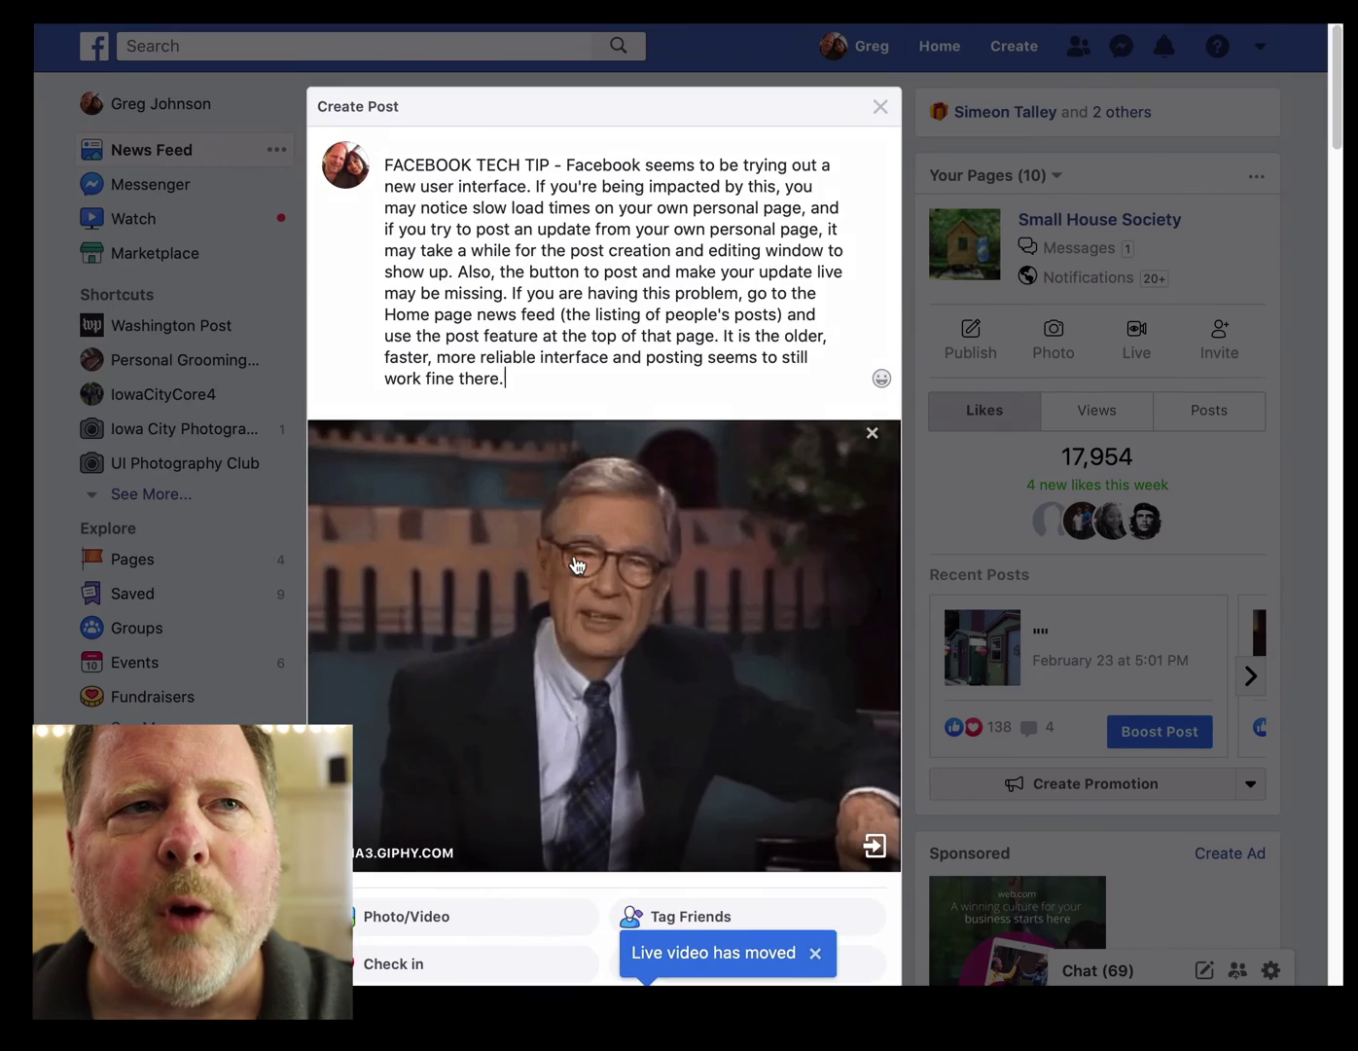